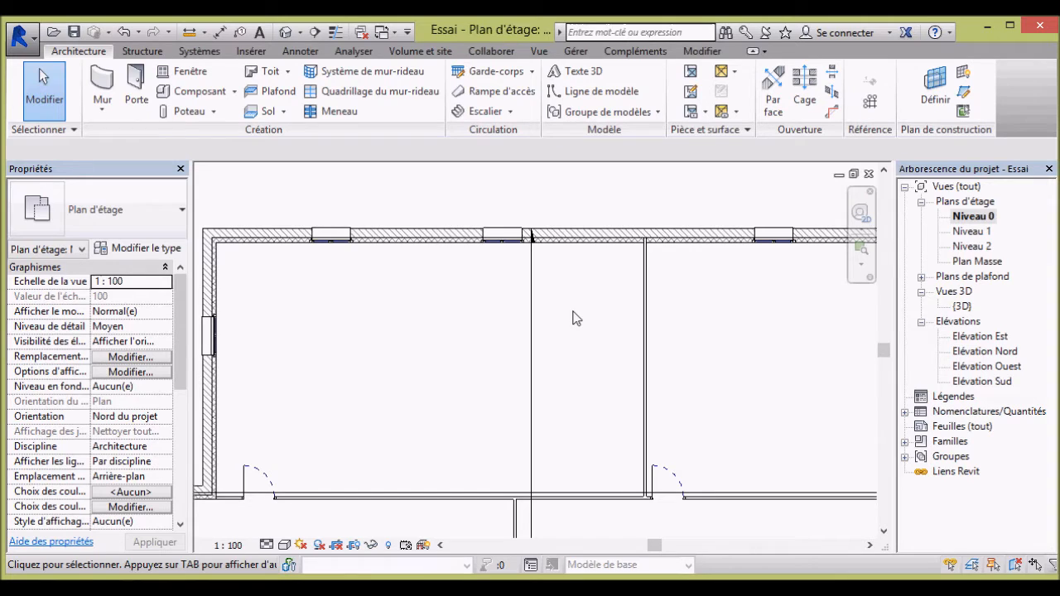
- Draw a vertical model line about 1 m long from the top wall's inner face, about 0.90 m left of the partition
{"action": "left_click", "coordinate": [596, 91]}
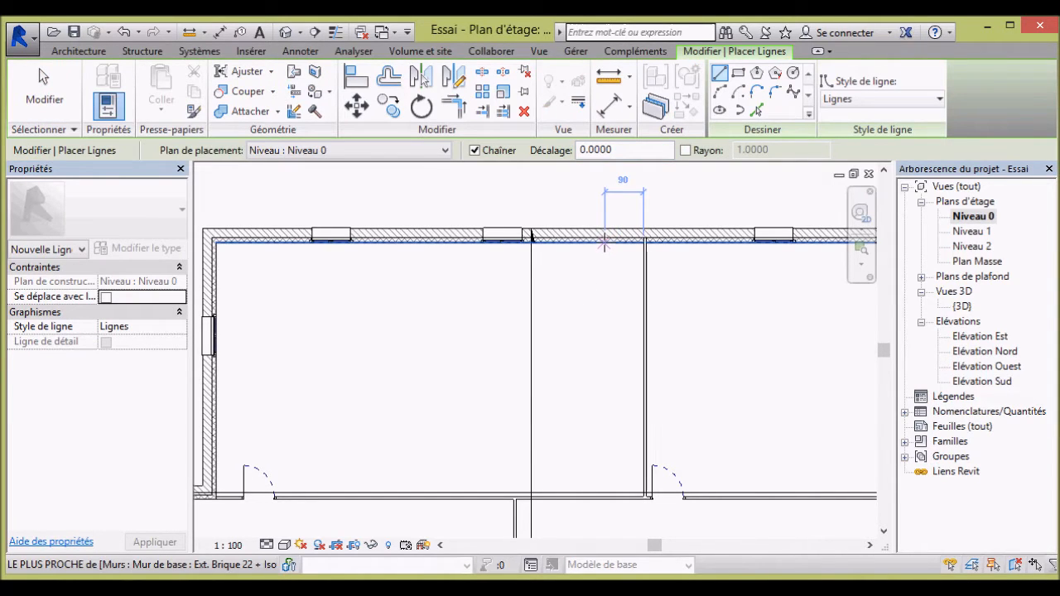
{"action": "left_click", "coordinate": [601, 241]}
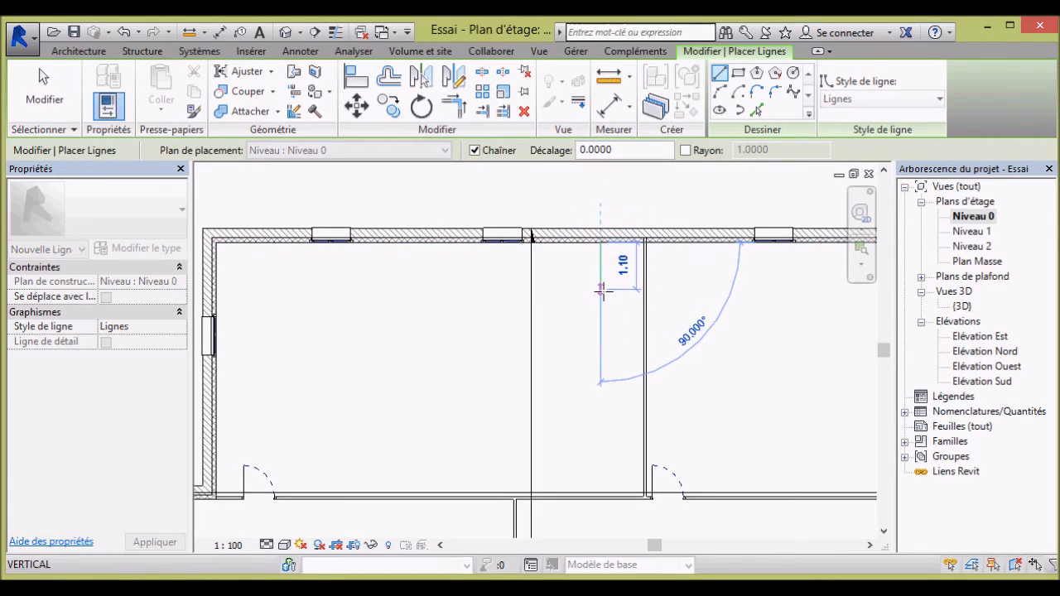
{"action": "left_click", "coordinate": [602, 286]}
{"action": "key", "text": "Escape"}
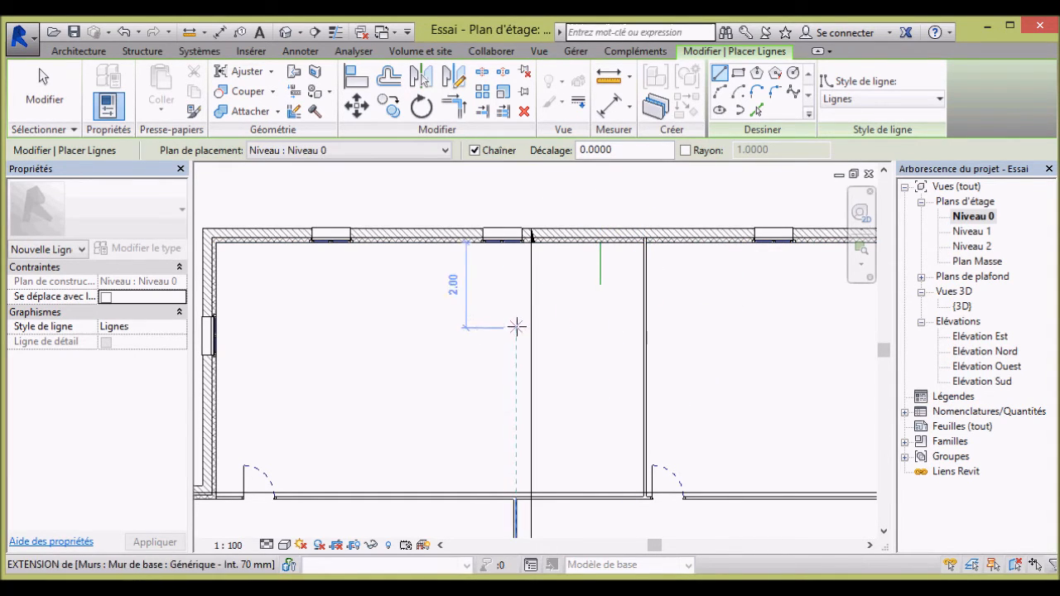
{"action": "left_click", "coordinate": [45, 93]}
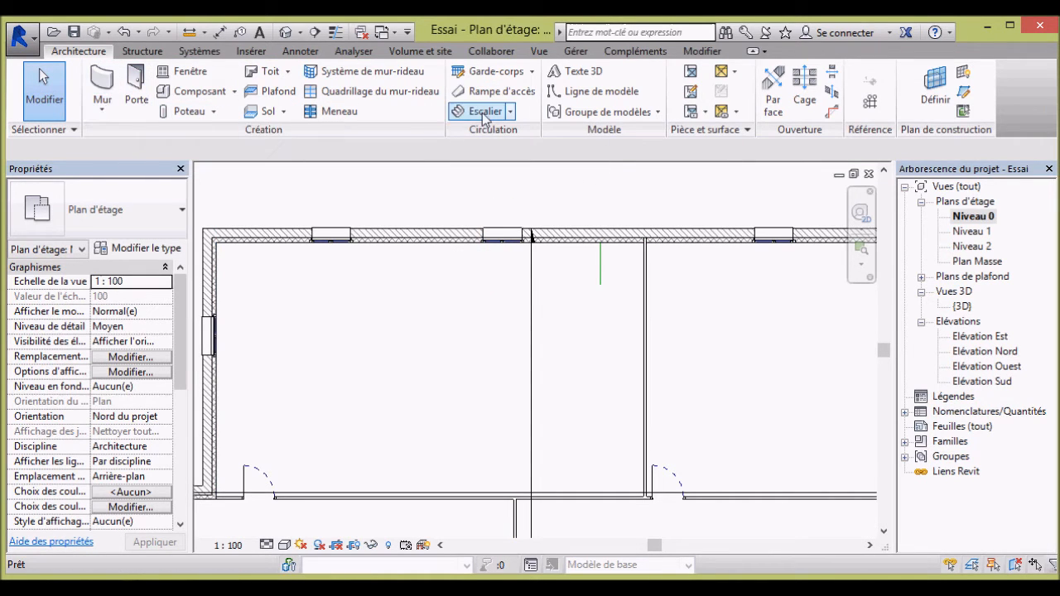
{"action": "left_click", "coordinate": [512, 111]}
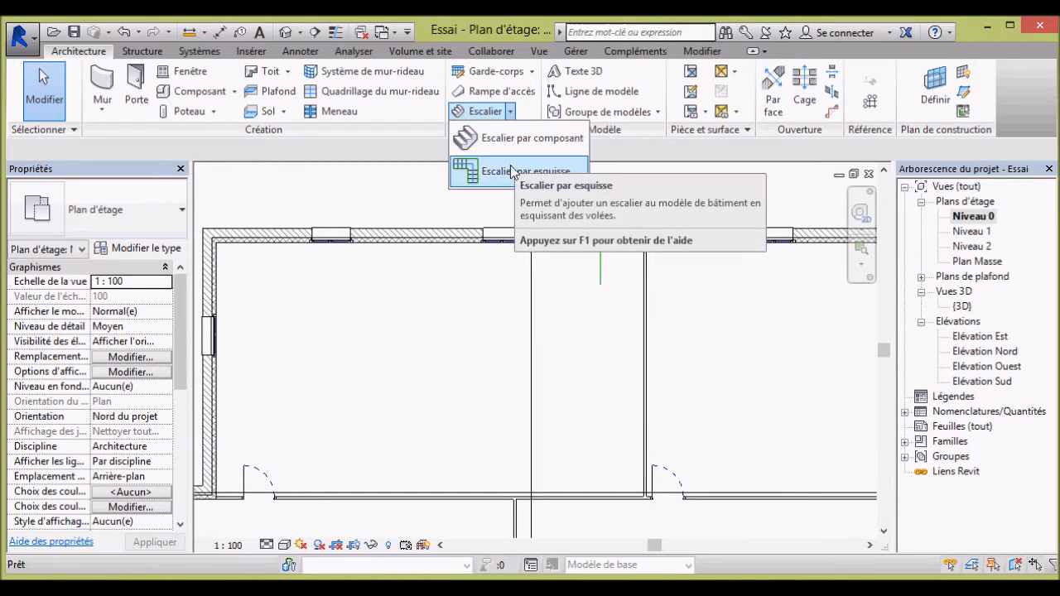
{"action": "left_click", "coordinate": [511, 143]}
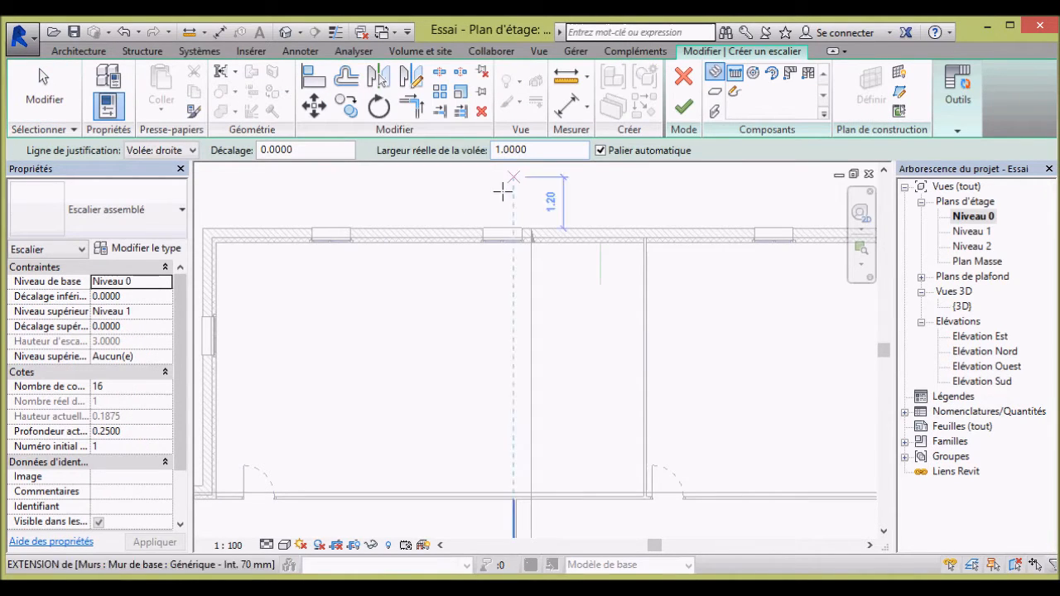
{"action": "left_click", "coordinate": [158, 151]}
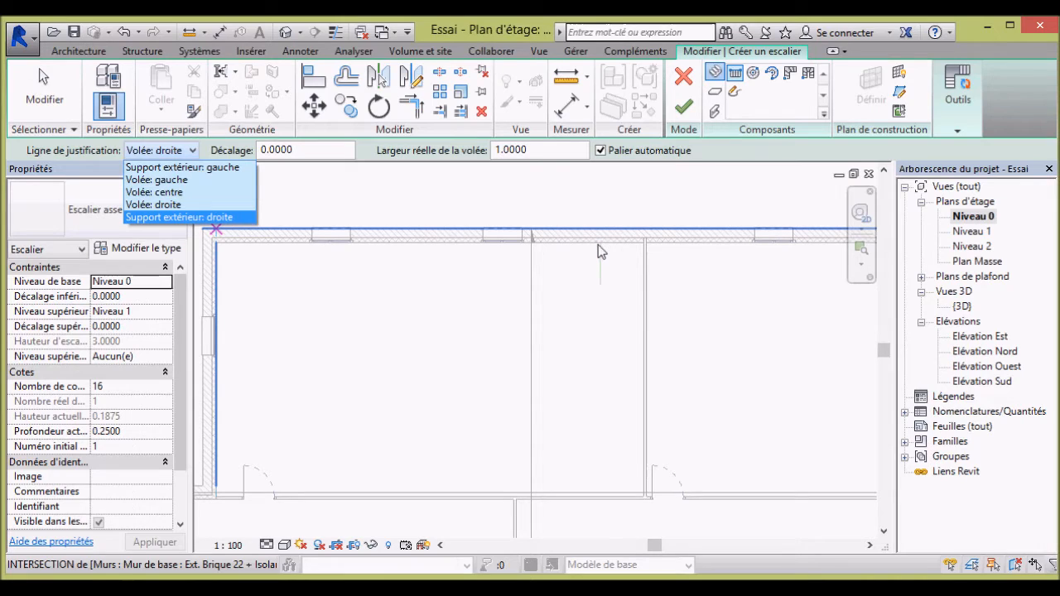
{"action": "left_click", "coordinate": [176, 206]}
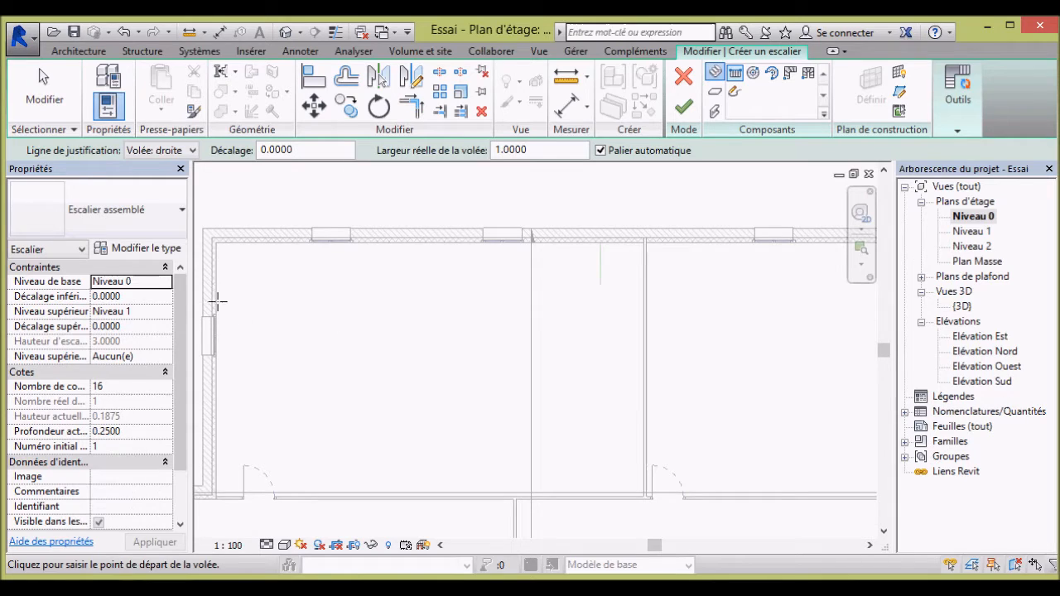
{"action": "scroll", "coordinate": [144, 354], "scroll_direction": "down", "scroll_amount": 2}
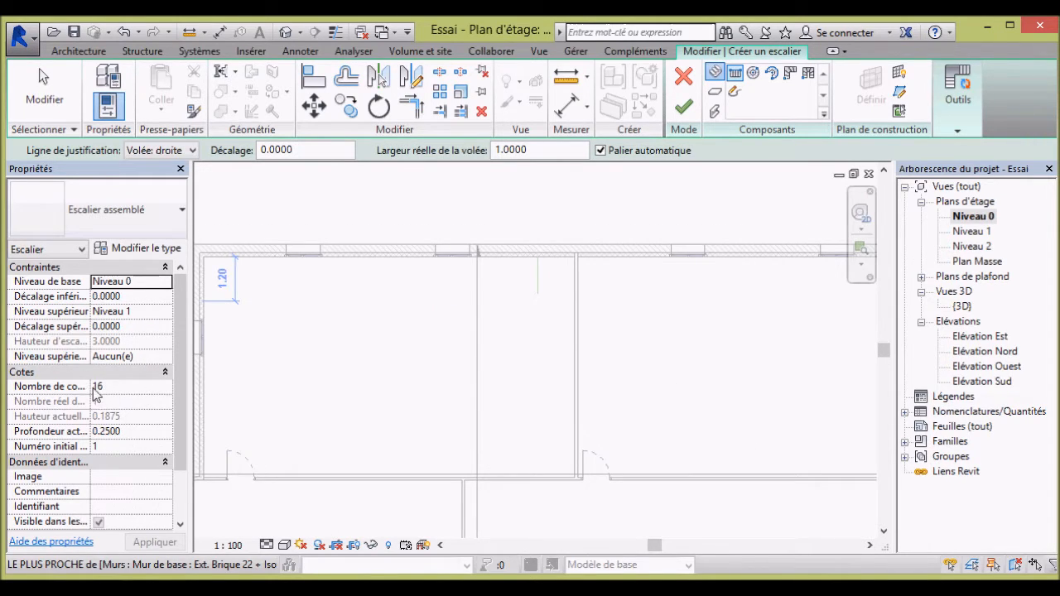
{"action": "mouse_move", "coordinate": [92, 388]}
{"action": "left_mouse_down"}
{"action": "mouse_move", "coordinate": [121, 385]}
{"action": "mouse_move", "coordinate": [104, 386]}
{"action": "left_mouse_up"}
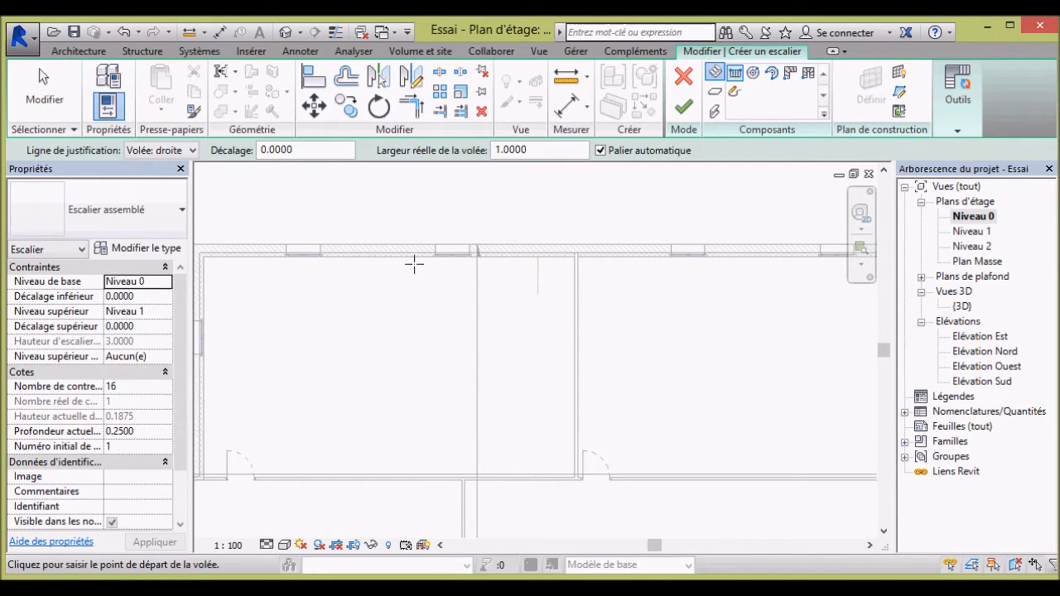
{"action": "middle_click_drag", "start_coordinate": [473, 359], "coordinate": [511, 309]}
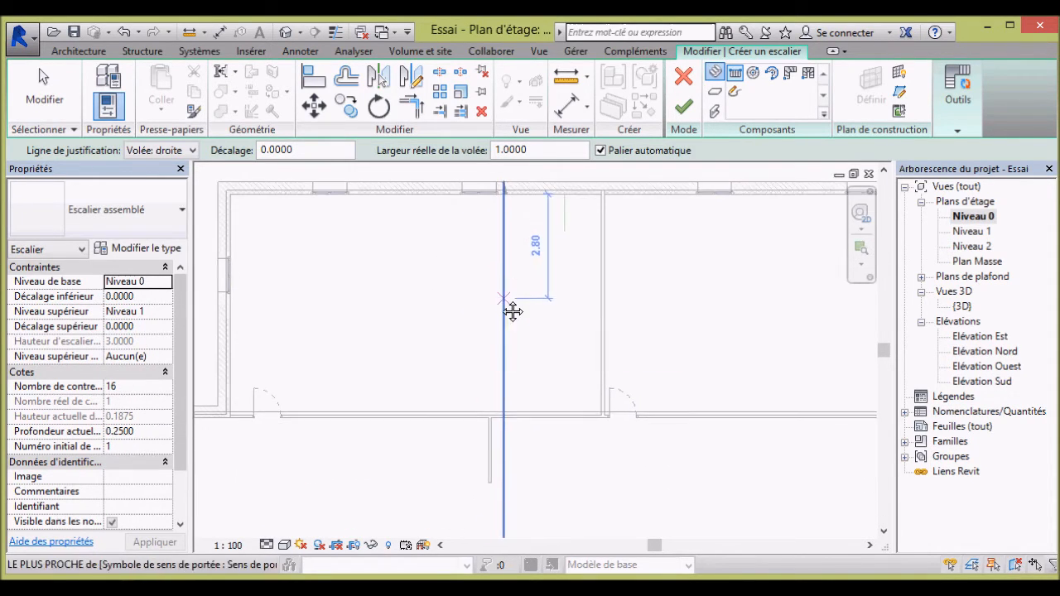
{"action": "key", "text": "Escape"}
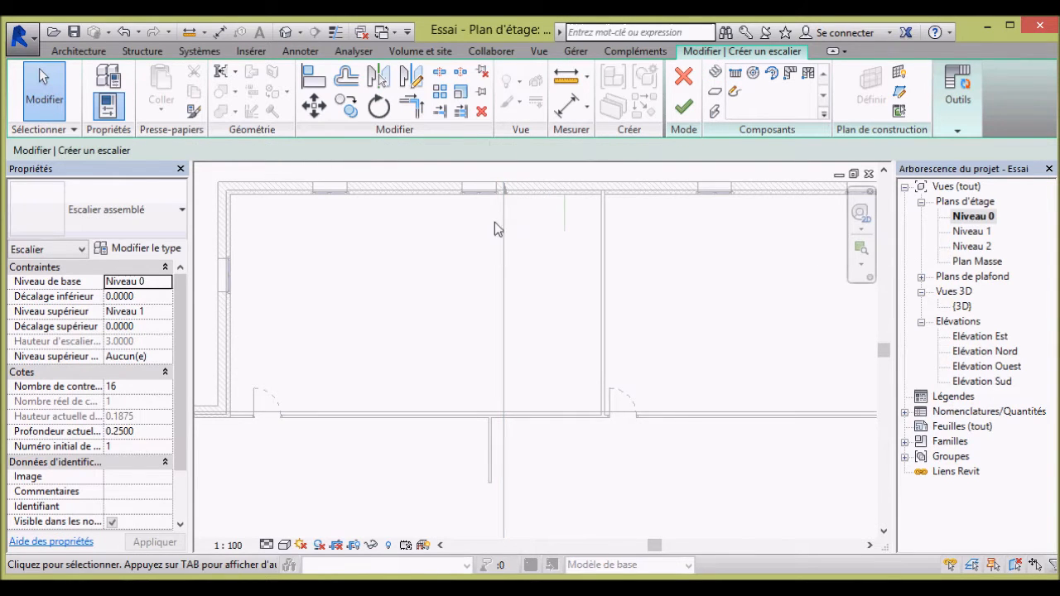
{"action": "scroll", "coordinate": [472, 170], "scroll_direction": "up", "scroll_amount": 3}
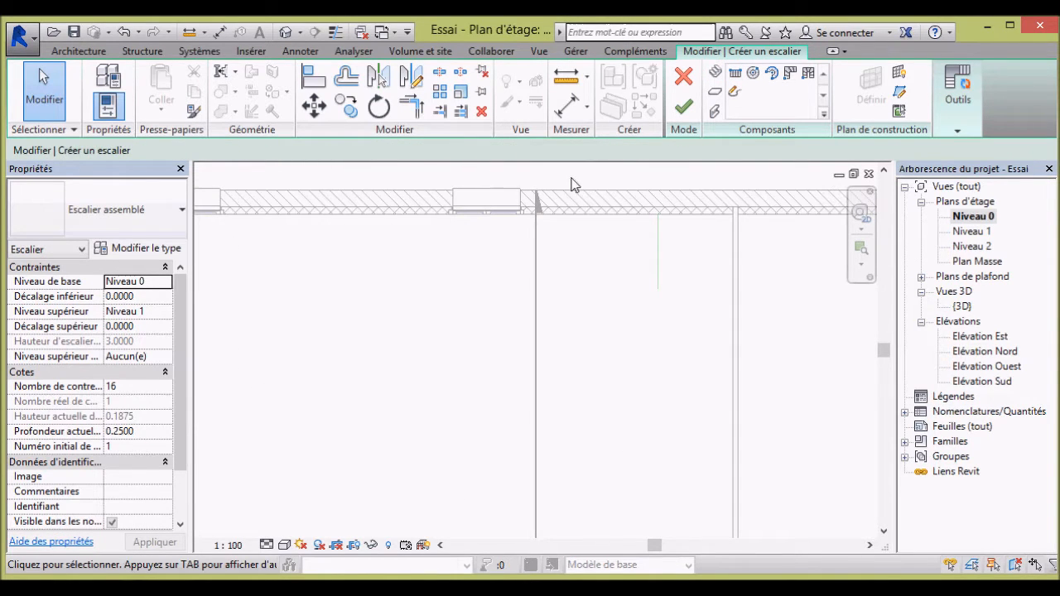
{"action": "left_click", "coordinate": [960, 112]}
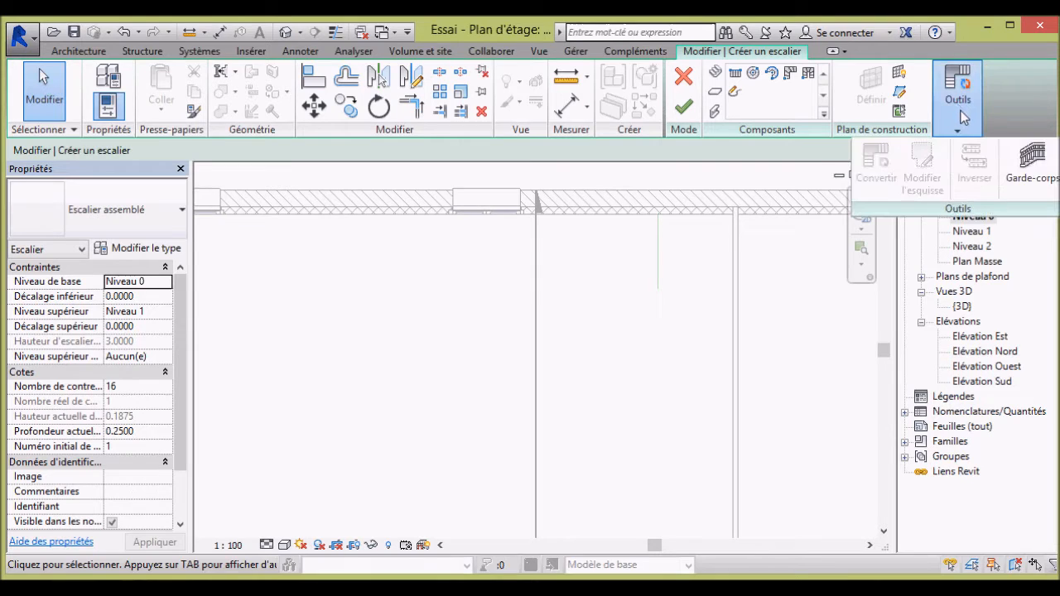
{"action": "left_click", "coordinate": [1027, 166]}
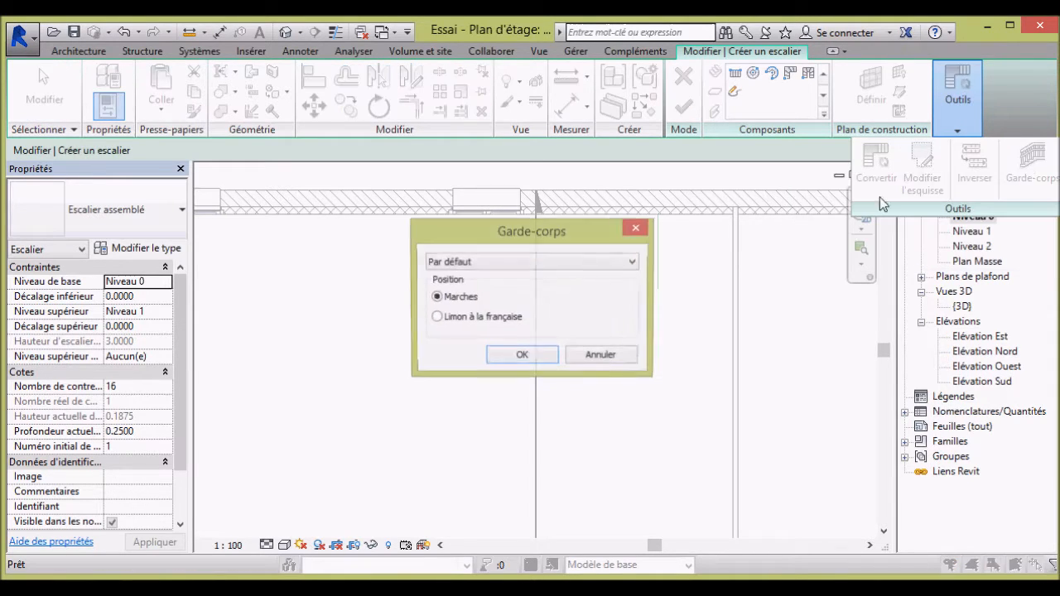
{"action": "left_click", "coordinate": [472, 262]}
{"action": "left_click", "coordinate": [470, 264]}
{"action": "left_click", "coordinate": [601, 356]}
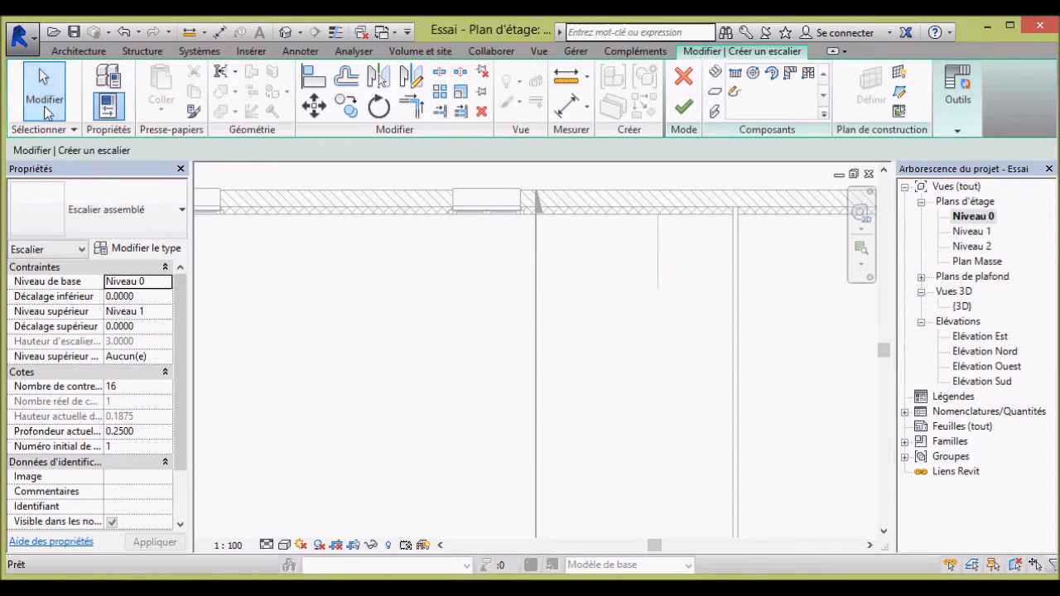
{"action": "left_click", "coordinate": [683, 76]}
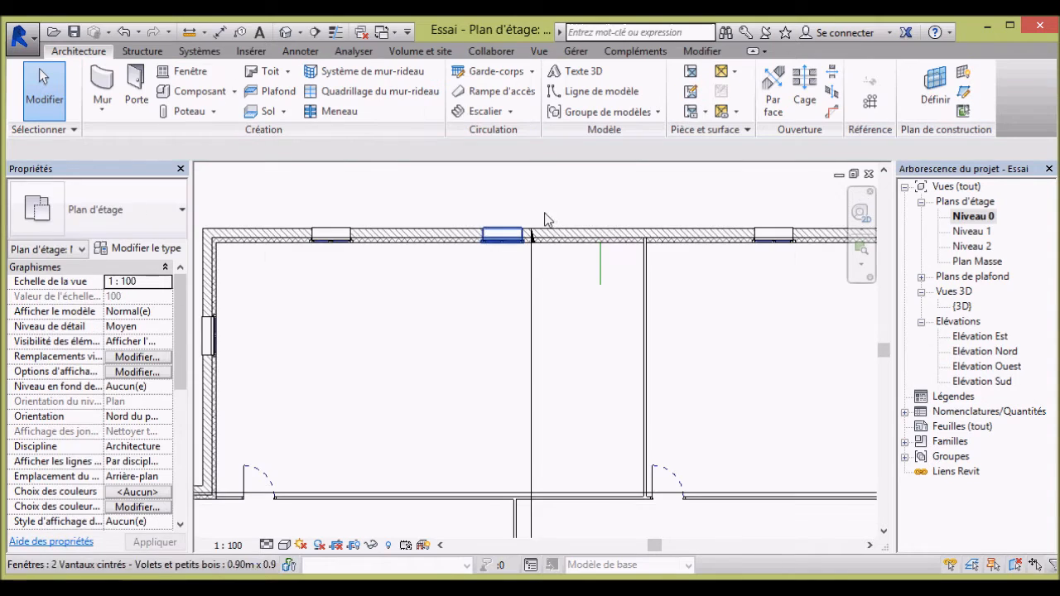
- Create a stair by component with Volée: droite justification, running all 16 risers westward along the wall from the model line's upper end
{"action": "left_click", "coordinate": [510, 110]}
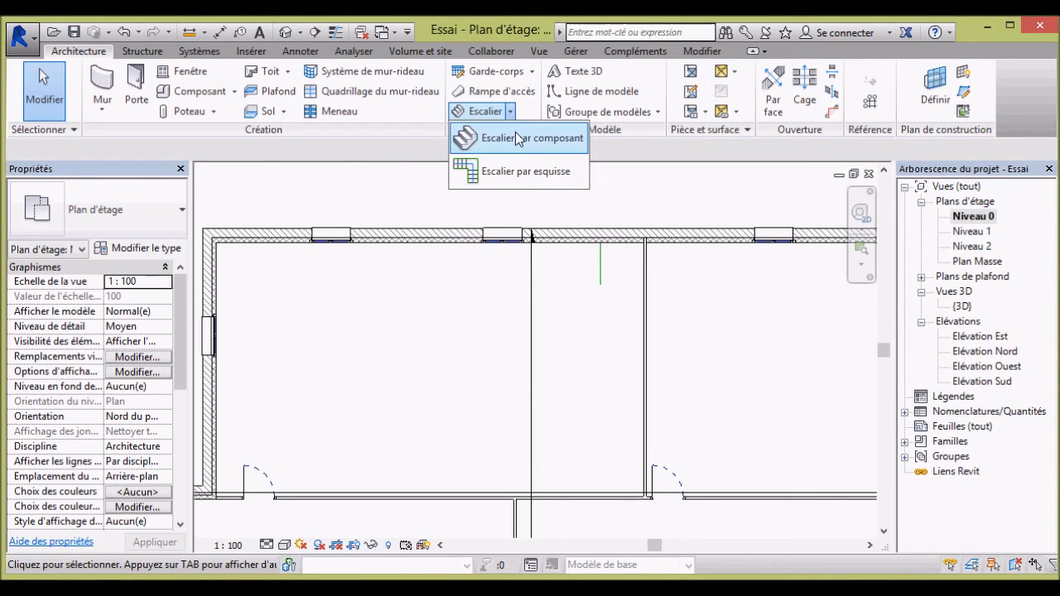
{"action": "left_click", "coordinate": [517, 139]}
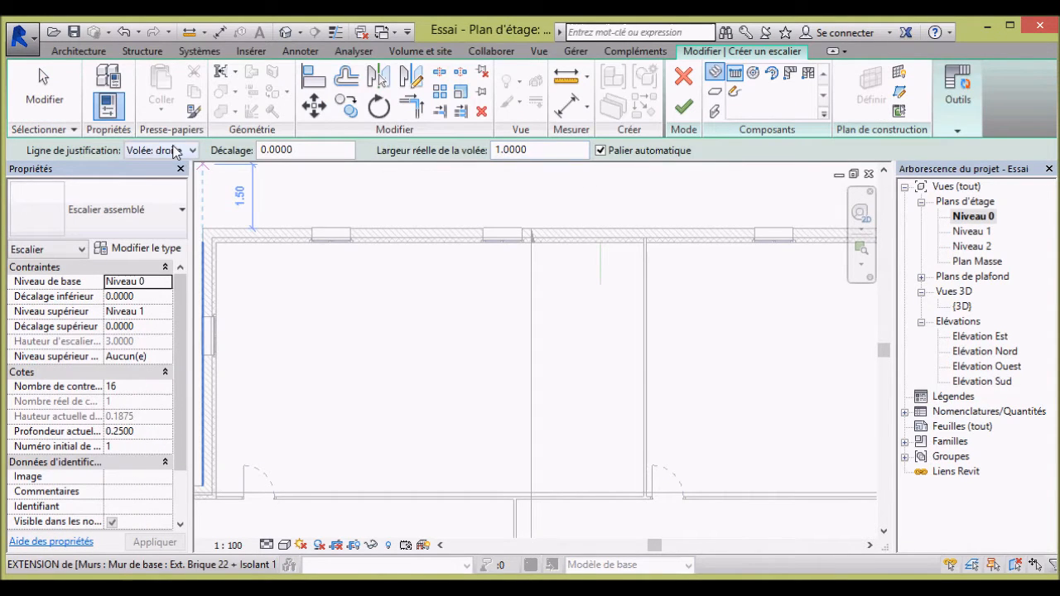
{"action": "left_click", "coordinate": [176, 151]}
{"action": "left_click", "coordinate": [184, 208]}
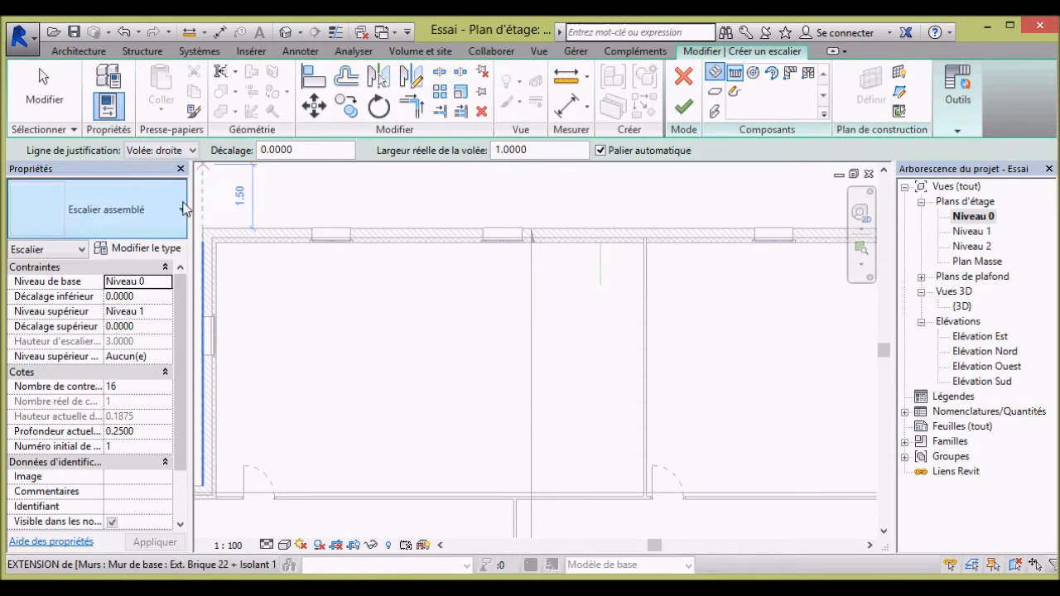
{"action": "scroll", "coordinate": [587, 208], "scroll_direction": "up", "scroll_amount": 2}
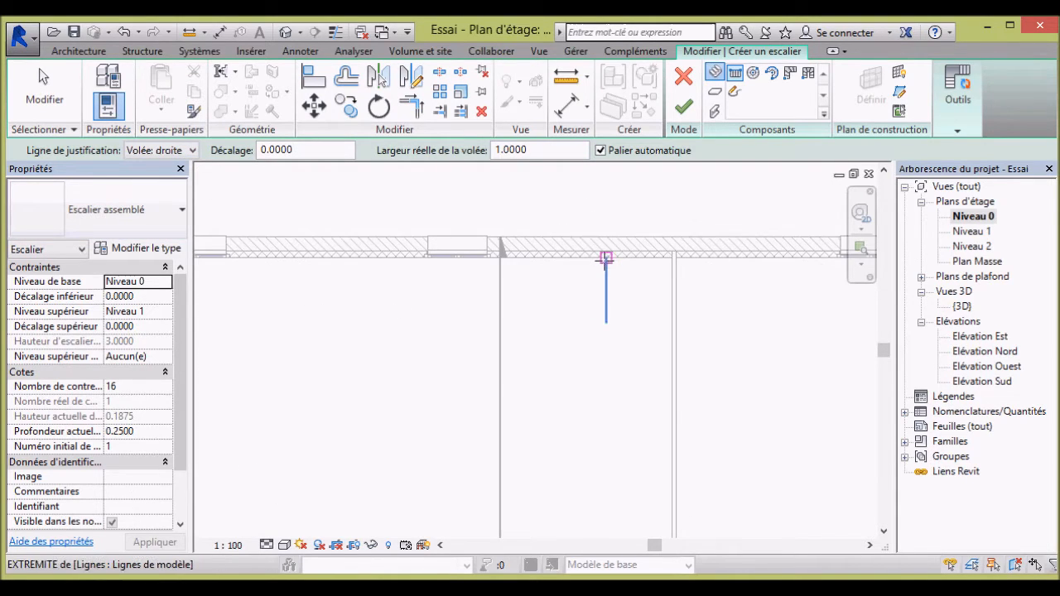
{"action": "left_click", "coordinate": [605, 260]}
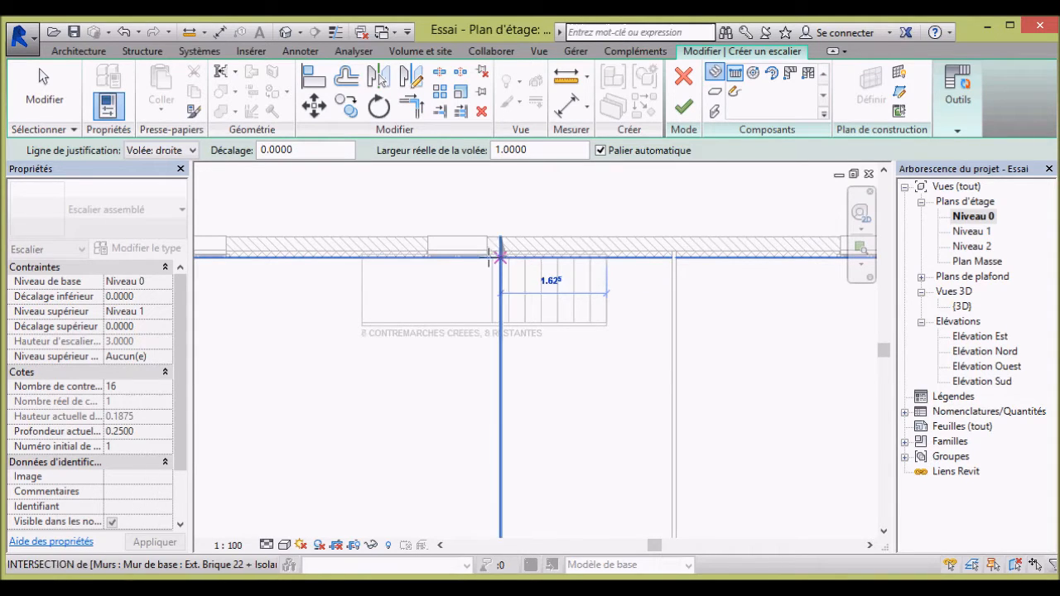
{"action": "left_click", "coordinate": [361, 253]}
{"action": "key", "text": "Escape"}
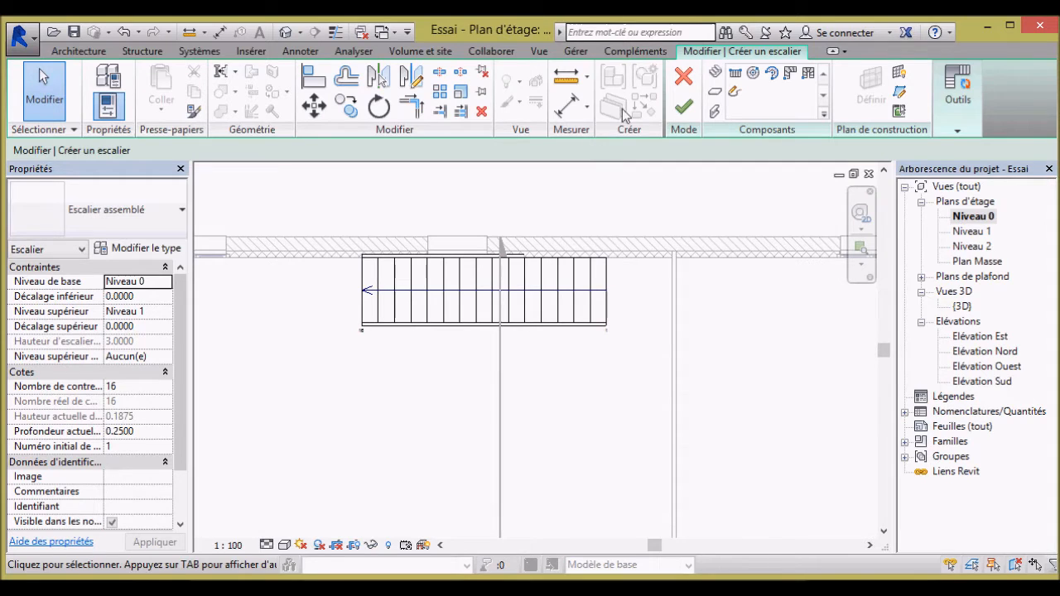
{"action": "left_click", "coordinate": [683, 106]}
- In the {3D} view, change the new stair's type to Escalier coulé sur place Monobloc
{"action": "double_click", "coordinate": [961, 307]}
{"action": "scroll", "coordinate": [542, 356], "scroll_direction": "up", "scroll_amount": 5}
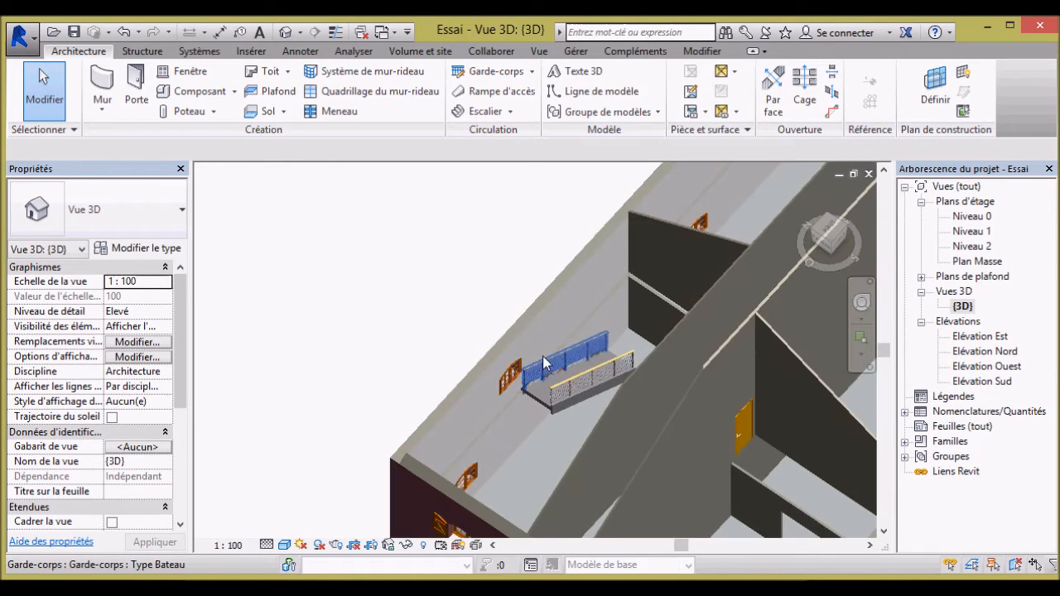
{"action": "scroll", "coordinate": [542, 356], "scroll_direction": "up", "scroll_amount": 2}
{"action": "middle_click_drag", "start_coordinate": [662, 470], "coordinate": [641, 453], "text": "shift"}
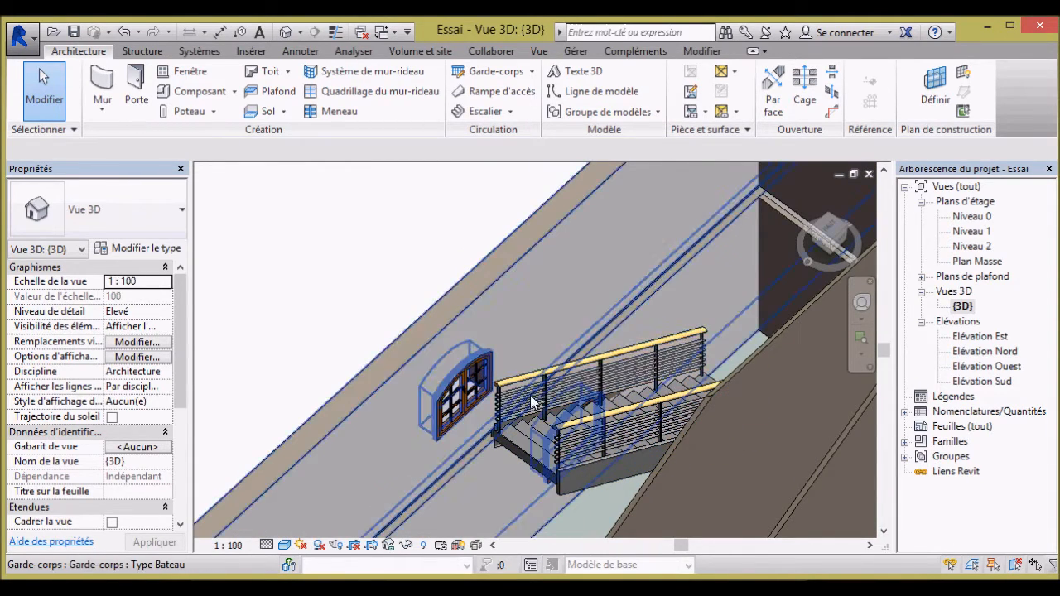
{"action": "left_click", "coordinate": [525, 431]}
{"action": "left_click", "coordinate": [573, 480]}
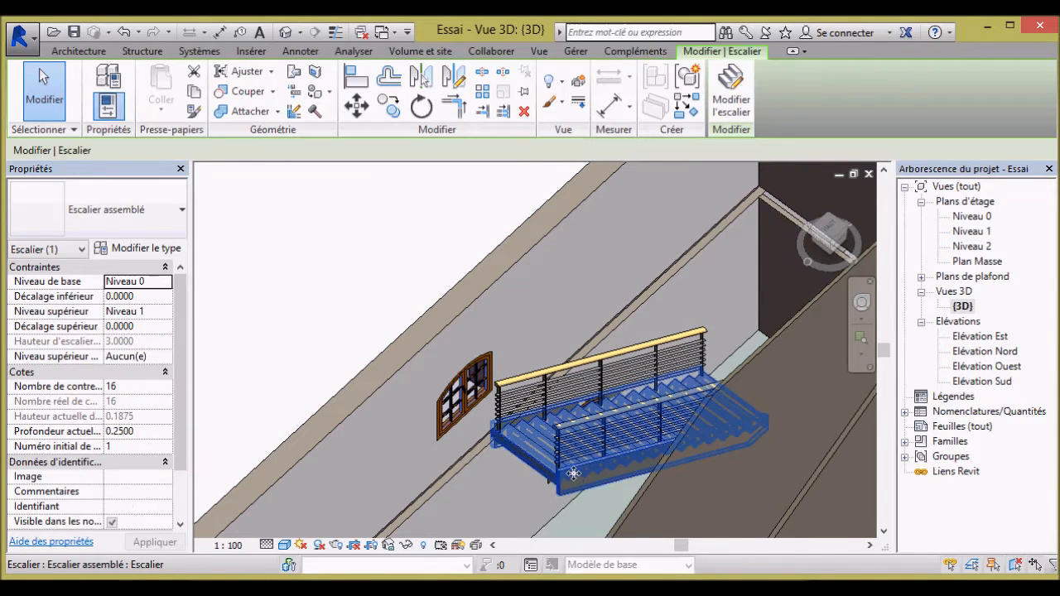
{"action": "left_click", "coordinate": [112, 211]}
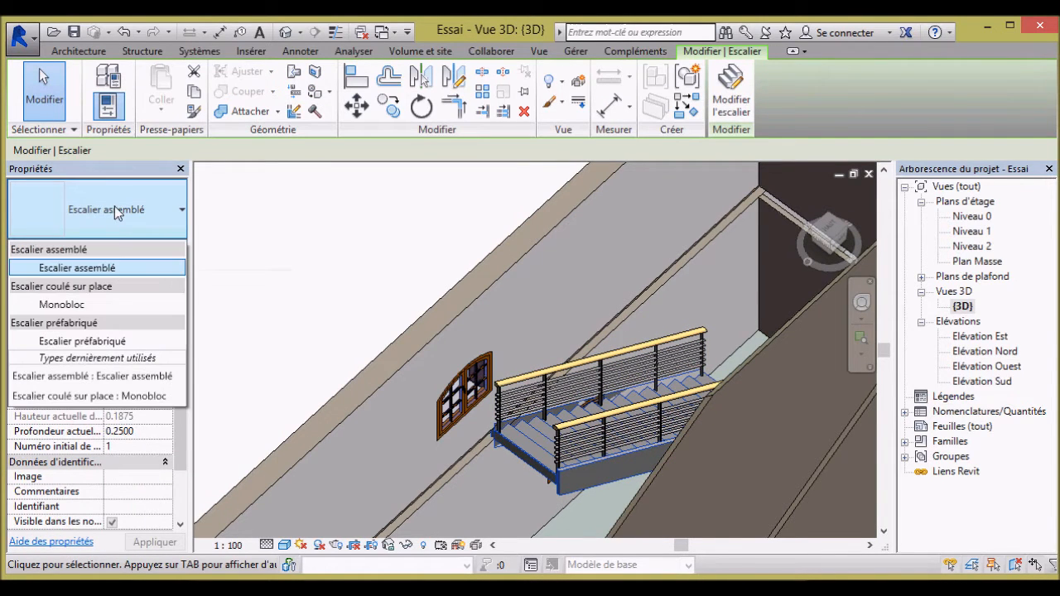
{"action": "left_click", "coordinate": [126, 301]}
- Change the stair's wall-side railing to the Au Mur type
{"action": "middle_click_drag", "start_coordinate": [350, 287], "coordinate": [513, 385], "text": "shift"}
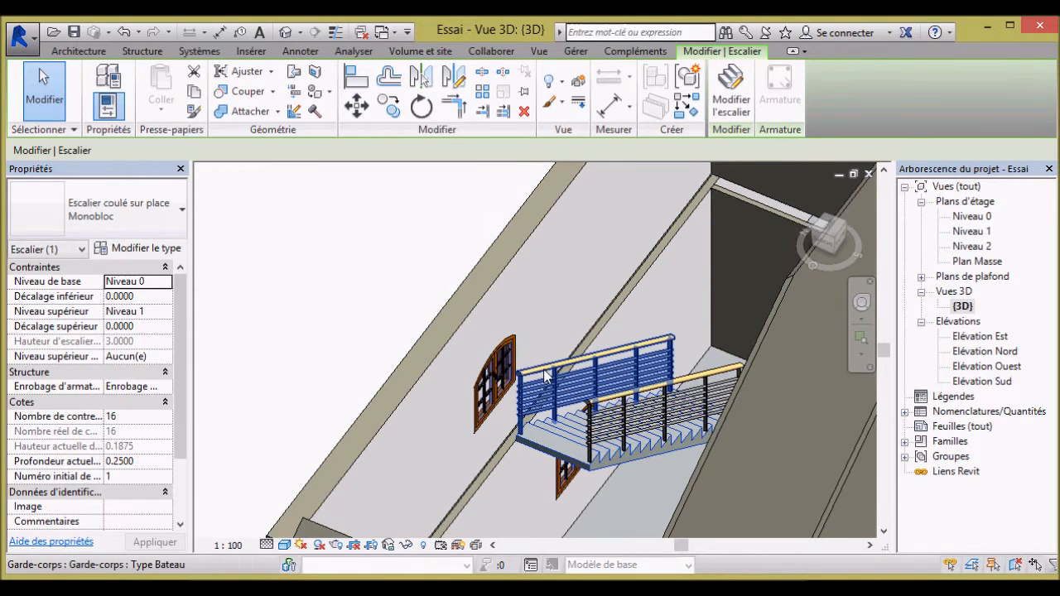
{"action": "left_click", "coordinate": [542, 367]}
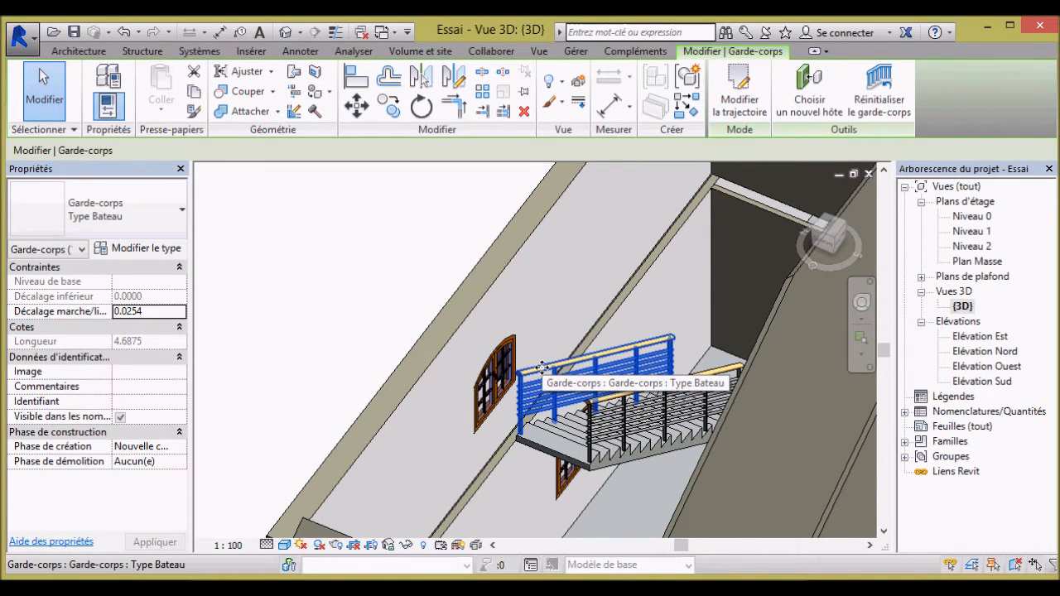
{"action": "left_click", "coordinate": [140, 210]}
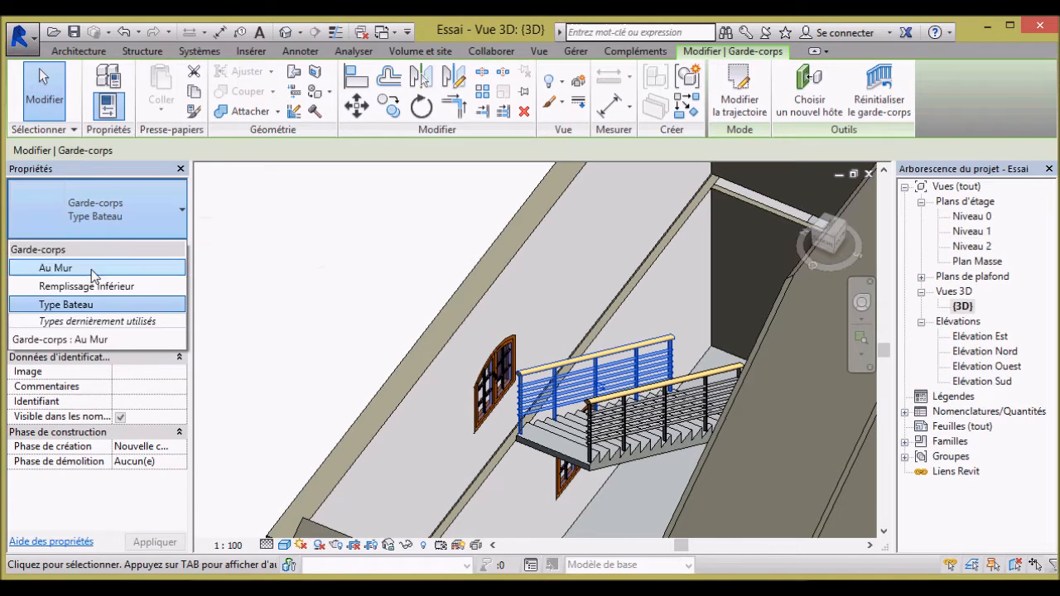
{"action": "left_click", "coordinate": [83, 268]}
- Change the railing on the stair's open side to the Remplissage Inférieur type
{"action": "left_click", "coordinate": [642, 379]}
{"action": "left_click", "coordinate": [107, 225]}
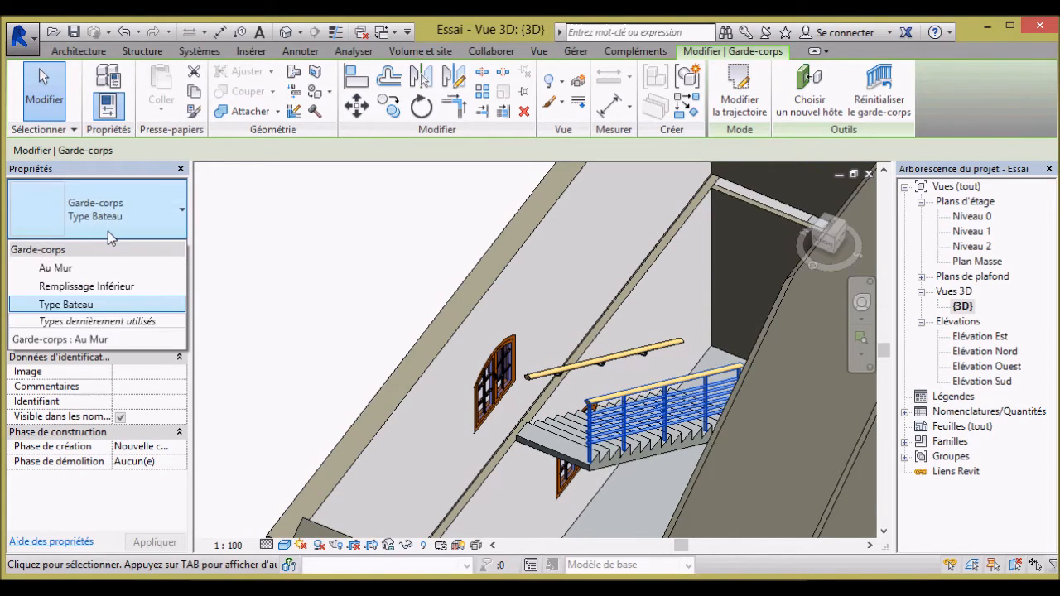
{"action": "left_click", "coordinate": [99, 287]}
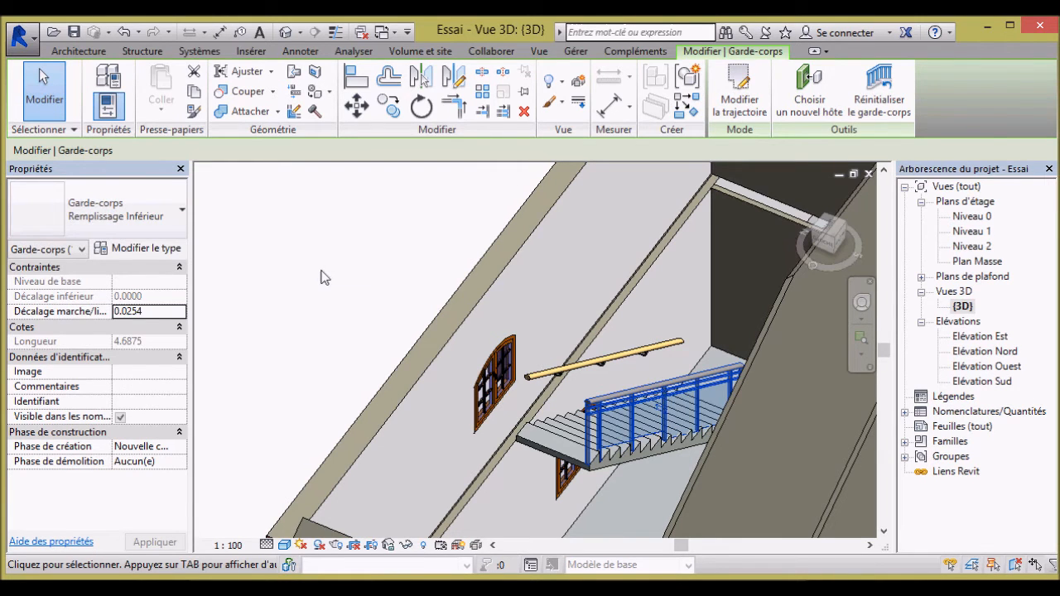
{"action": "left_click", "coordinate": [325, 277]}
{"action": "middle_click_drag", "start_coordinate": [409, 447], "coordinate": [572, 470], "text": "shift"}
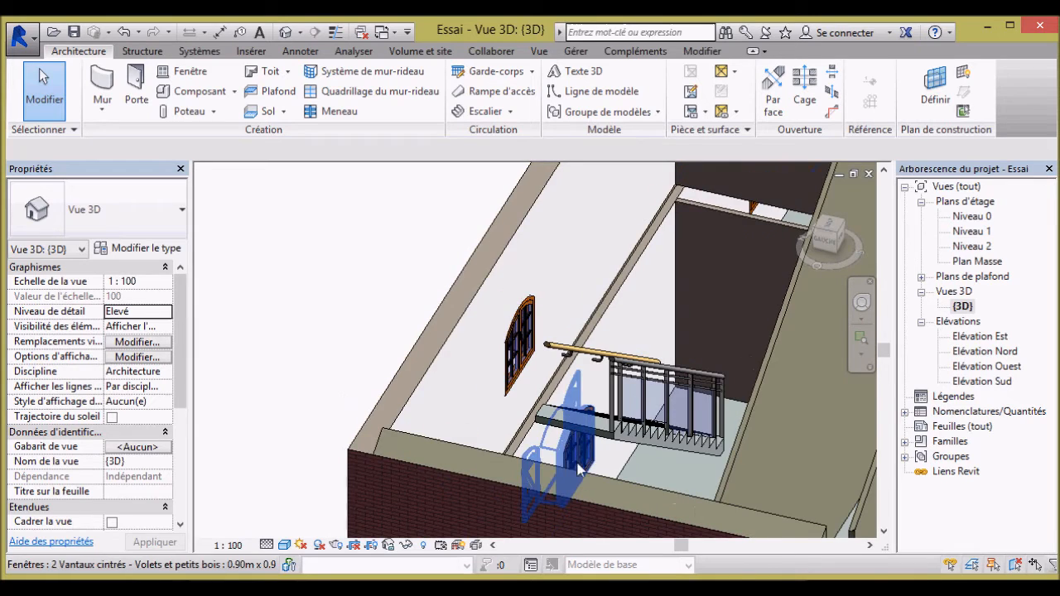
{"action": "middle_click_drag", "start_coordinate": [419, 274], "coordinate": [389, 356], "text": "shift"}
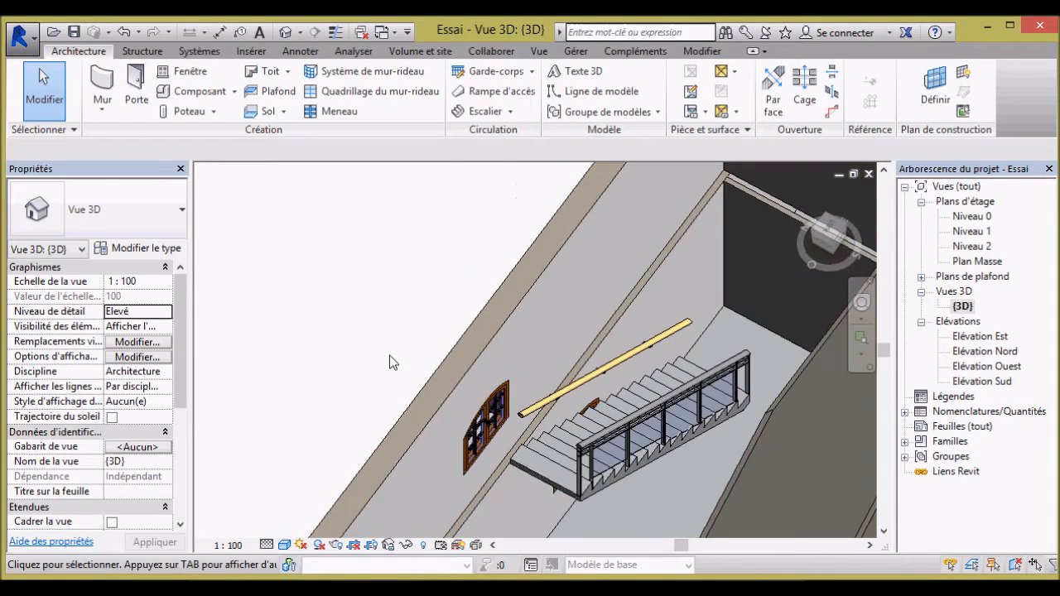
{"action": "scroll", "coordinate": [454, 318], "scroll_direction": "down", "scroll_amount": 2}
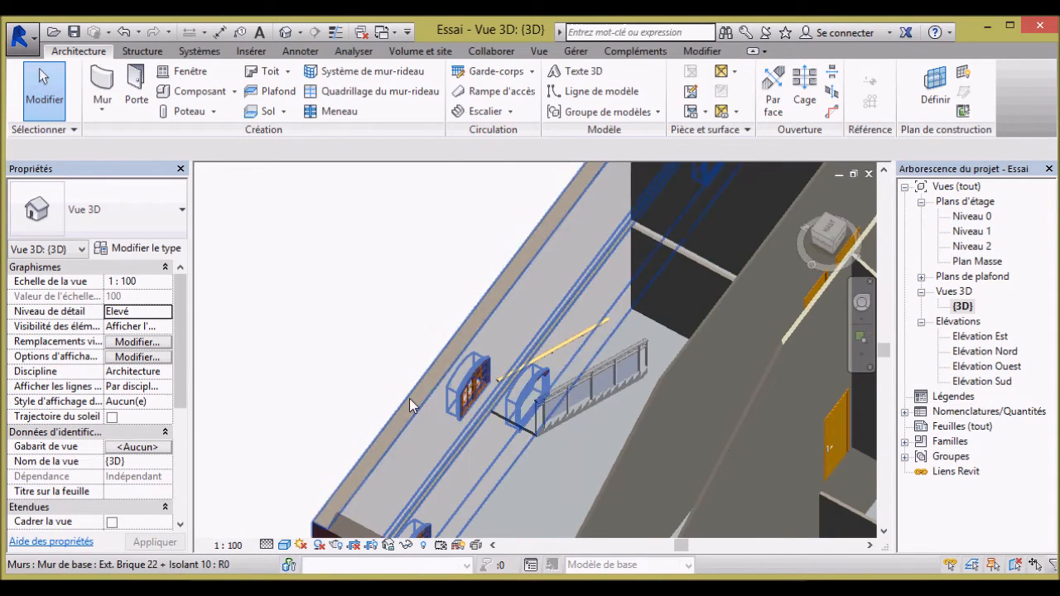
- Reveal the hidden elements in the 3D view and set the visual style to Image filaire
{"action": "middle_click_drag", "start_coordinate": [503, 468], "coordinate": [599, 383], "text": "shift"}
{"action": "scroll", "coordinate": [498, 336], "scroll_direction": "down", "scroll_amount": 2}
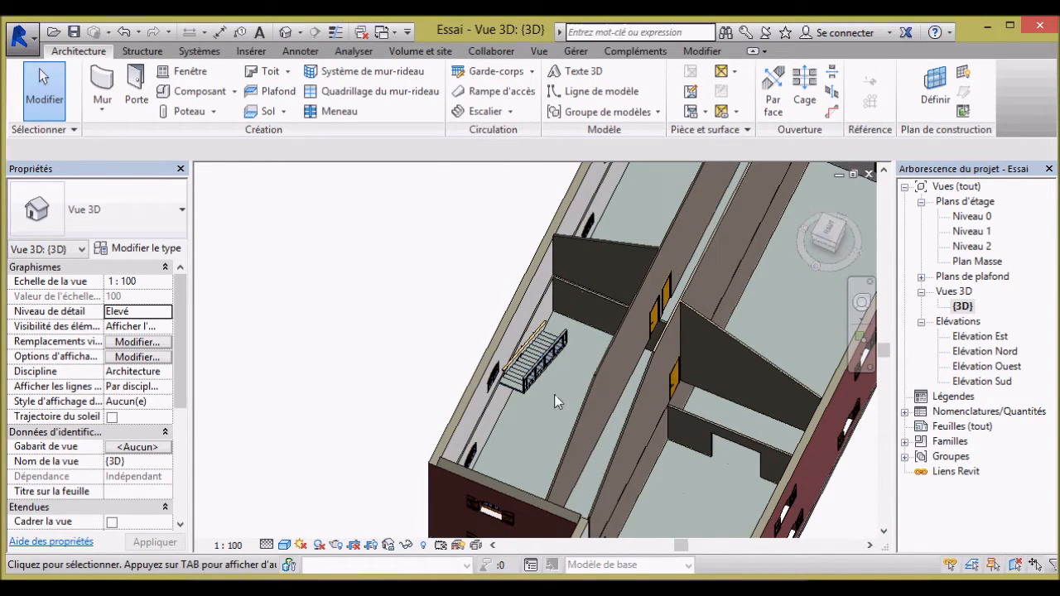
{"action": "scroll", "coordinate": [548, 389], "scroll_direction": "down", "scroll_amount": 2}
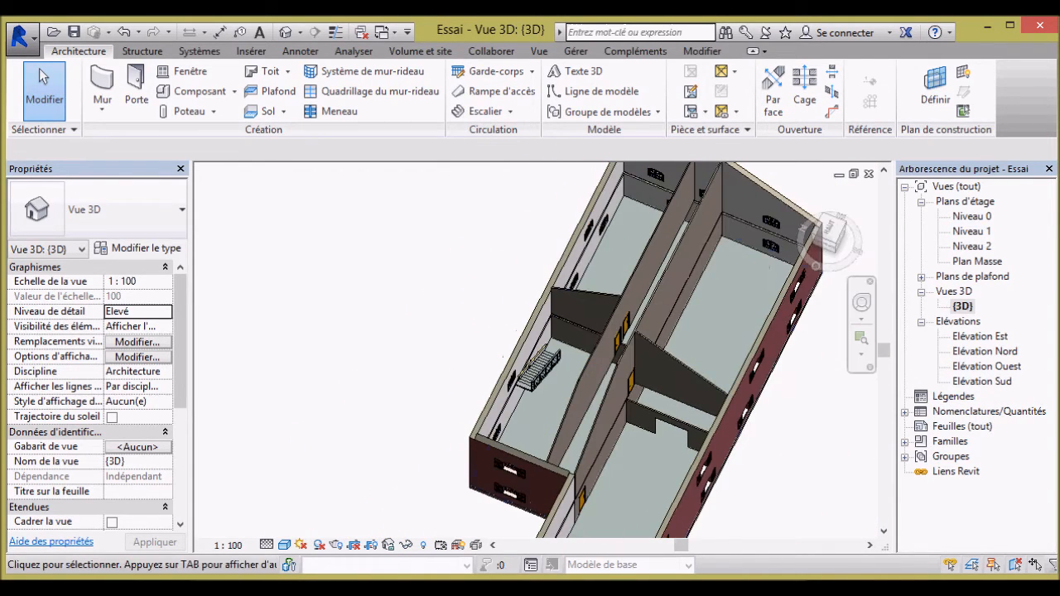
{"action": "left_click", "coordinate": [426, 546]}
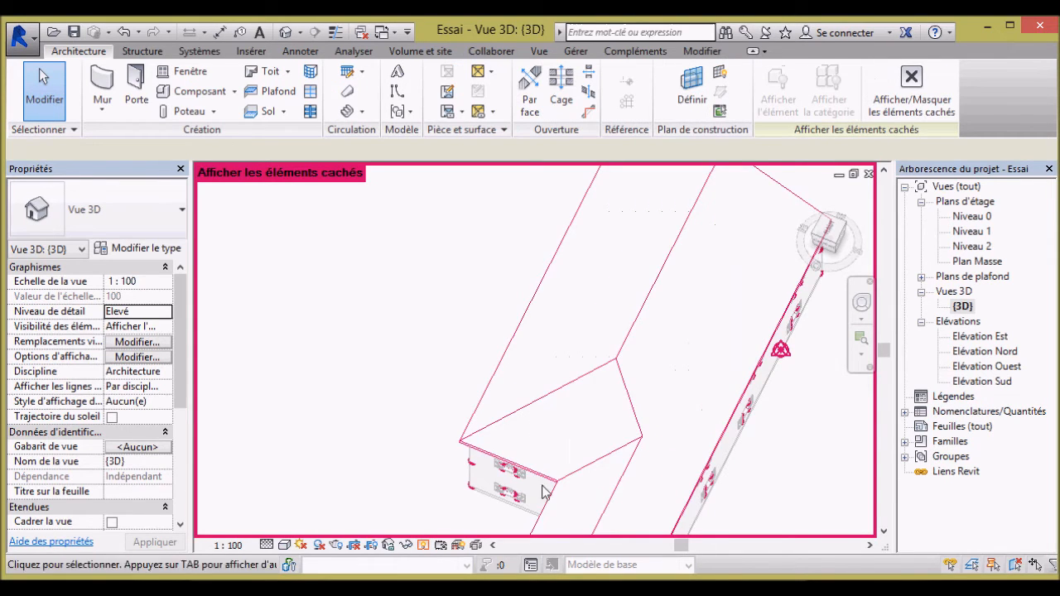
{"action": "middle_click_drag", "start_coordinate": [582, 379], "coordinate": [594, 420], "text": "shift"}
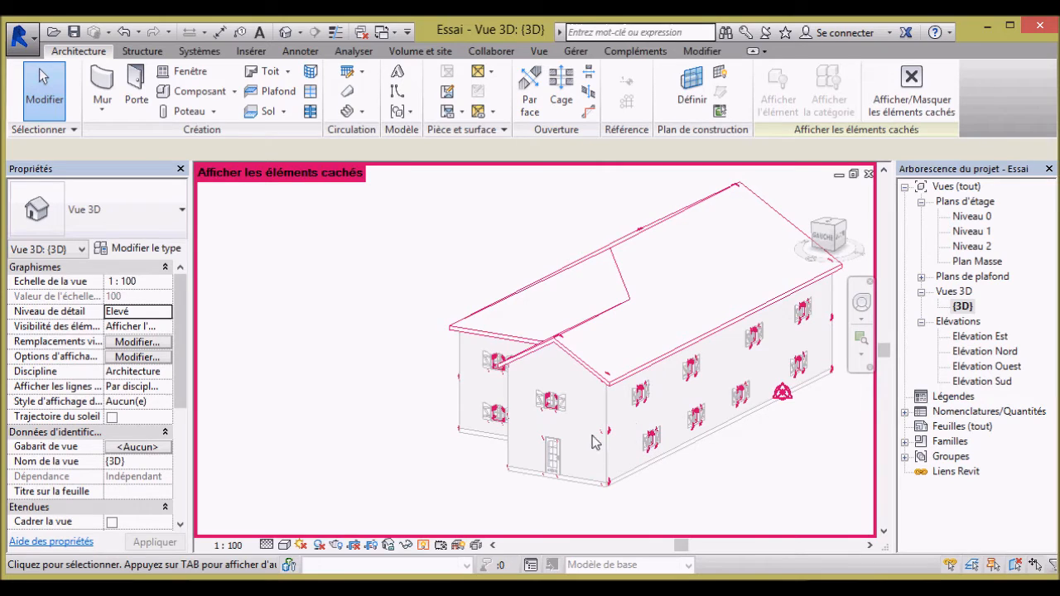
{"action": "left_click", "coordinate": [284, 545]}
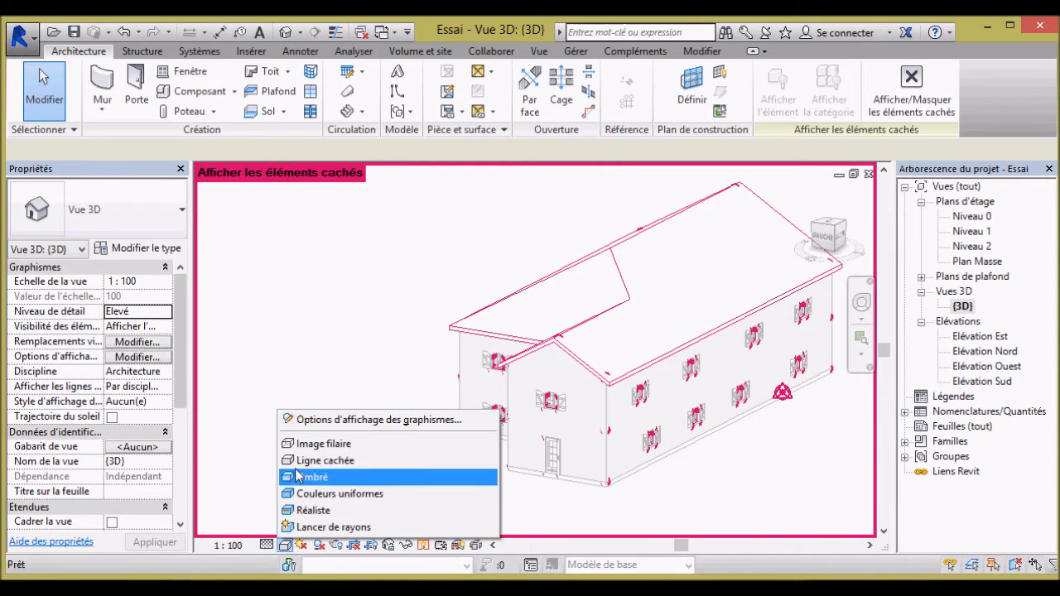
{"action": "left_click", "coordinate": [311, 440]}
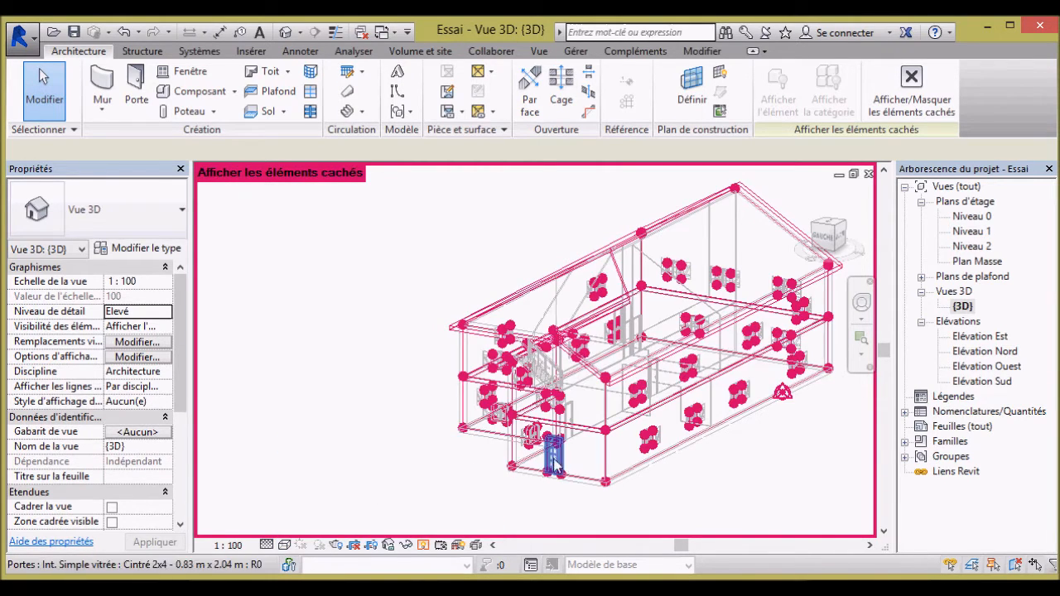
- Unhide the Niveau 1 concrete slab in the view and close the hidden-elements display
{"action": "right_click", "coordinate": [590, 436]}
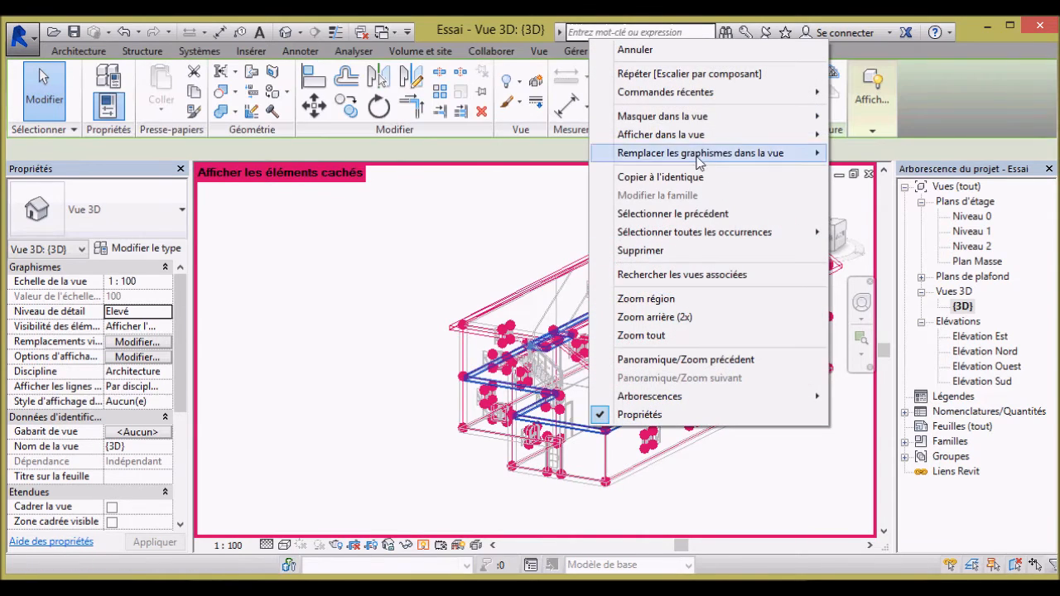
{"action": "mouse_move", "coordinate": [733, 135]}
{"action": "left_click", "coordinate": [891, 142]}
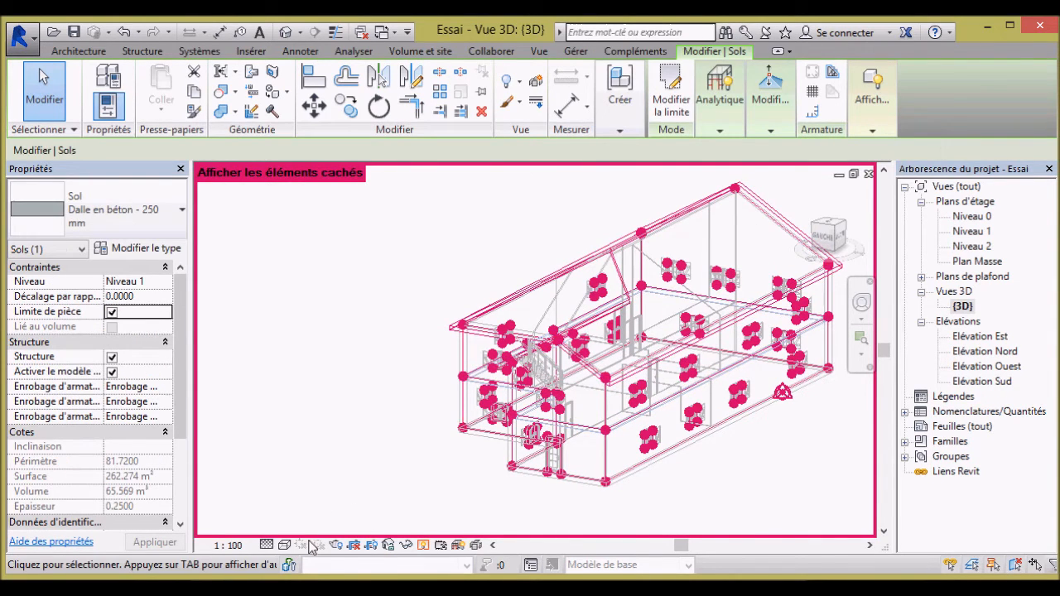
{"action": "left_click", "coordinate": [424, 545]}
{"action": "left_click", "coordinate": [284, 545]}
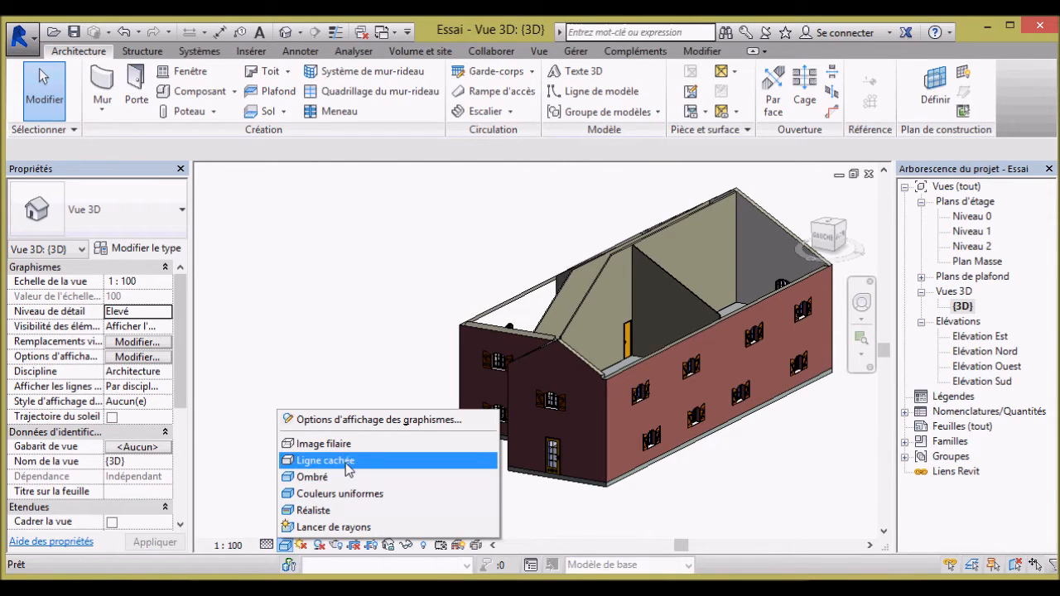
{"action": "left_click", "coordinate": [339, 310]}
- Edit the Niveau 1 slab's boundary and move the stair opening's end line past the stair's upper end
{"action": "middle_click_drag", "start_coordinate": [341, 315], "coordinate": [427, 397], "text": "shift"}
{"action": "scroll", "coordinate": [528, 334], "scroll_direction": "up", "scroll_amount": 5}
{"action": "scroll", "coordinate": [554, 359], "scroll_direction": "up", "scroll_amount": 2}
{"action": "middle_click_drag", "start_coordinate": [554, 360], "coordinate": [370, 473], "text": "shift"}
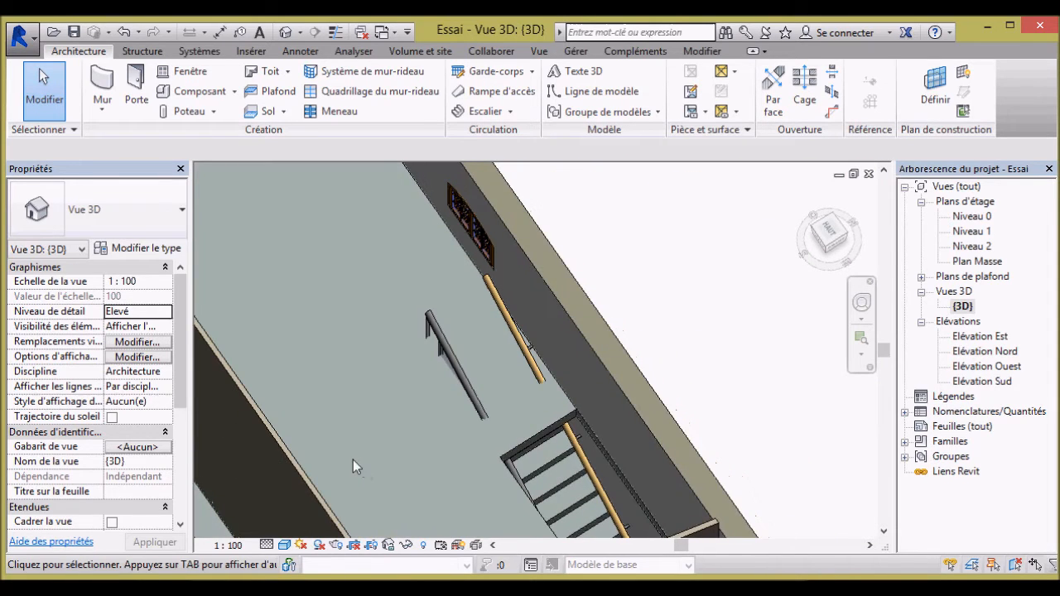
{"action": "scroll", "coordinate": [353, 460], "scroll_direction": "down", "scroll_amount": 2}
{"action": "scroll", "coordinate": [397, 522], "scroll_direction": "up", "scroll_amount": 2}
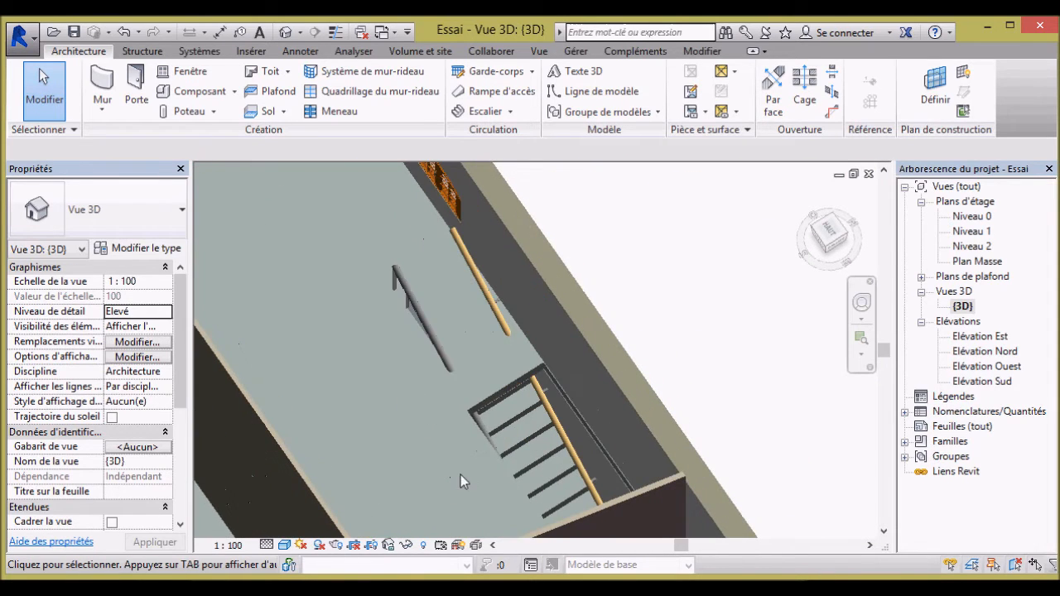
{"action": "left_click", "coordinate": [507, 387]}
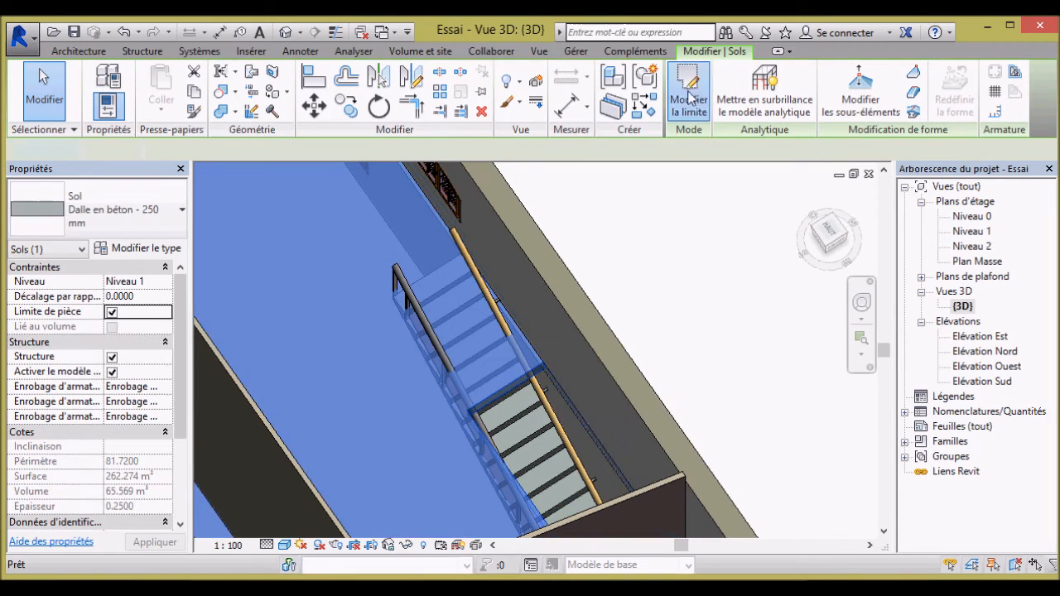
{"action": "left_click", "coordinate": [688, 93]}
{"action": "left_click", "coordinate": [488, 368]}
{"action": "mouse_move", "coordinate": [488, 368]}
{"action": "left_mouse_down"}
{"action": "mouse_move", "coordinate": [372, 232]}
{"action": "mouse_move", "coordinate": [381, 222]}
{"action": "left_mouse_up"}
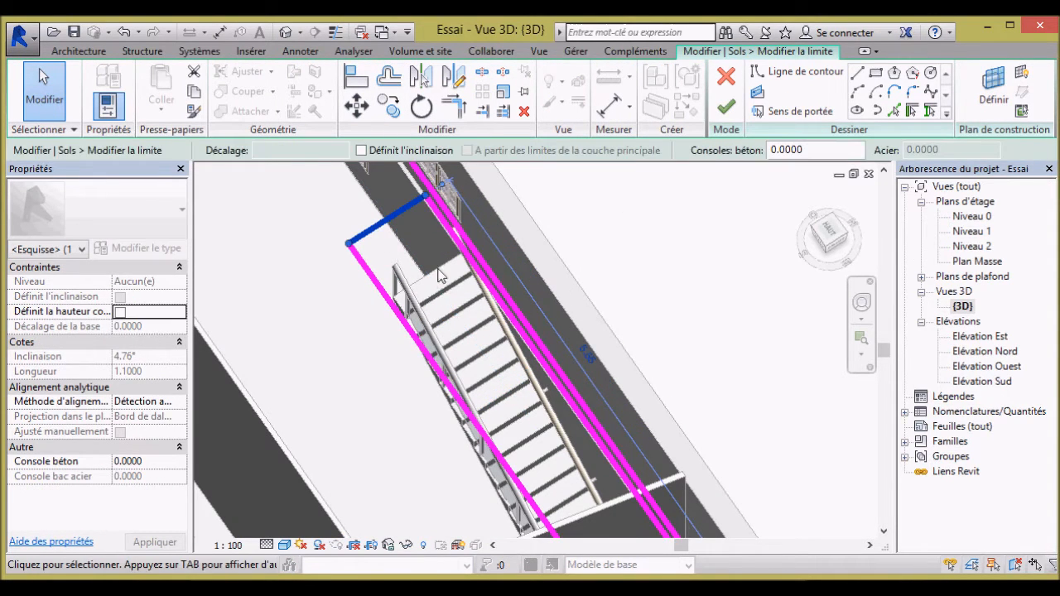
{"action": "left_click", "coordinate": [511, 231]}
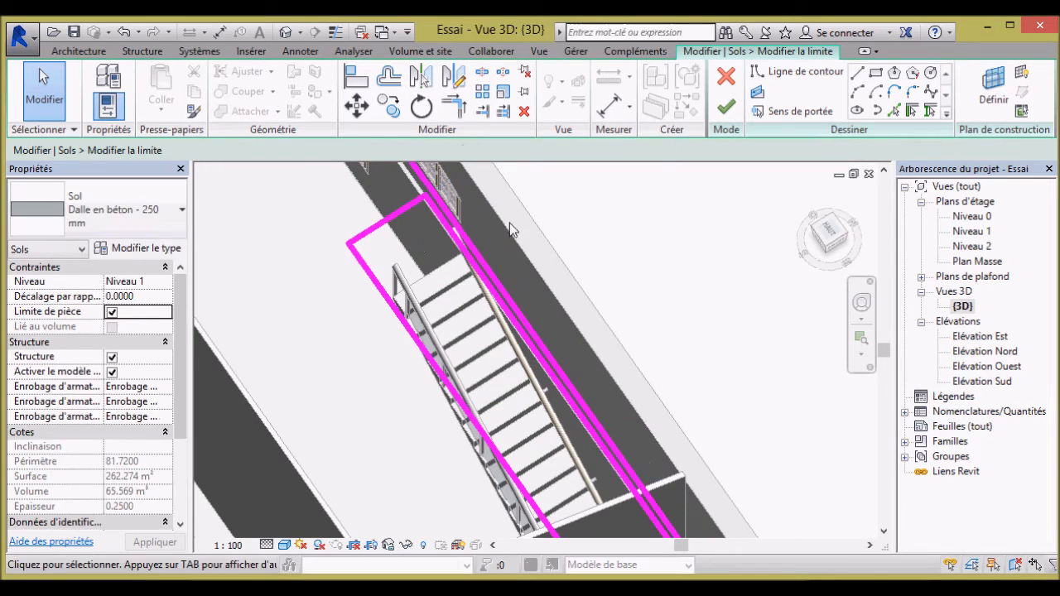
{"action": "left_click", "coordinate": [373, 79]}
{"action": "left_click", "coordinate": [400, 217]}
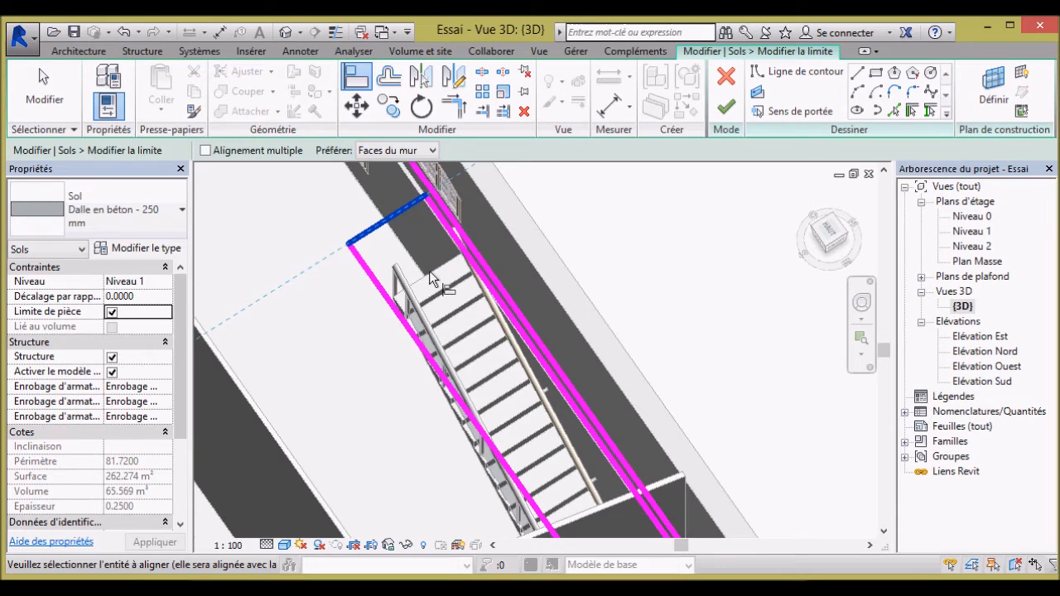
{"action": "key", "text": "Escape"}
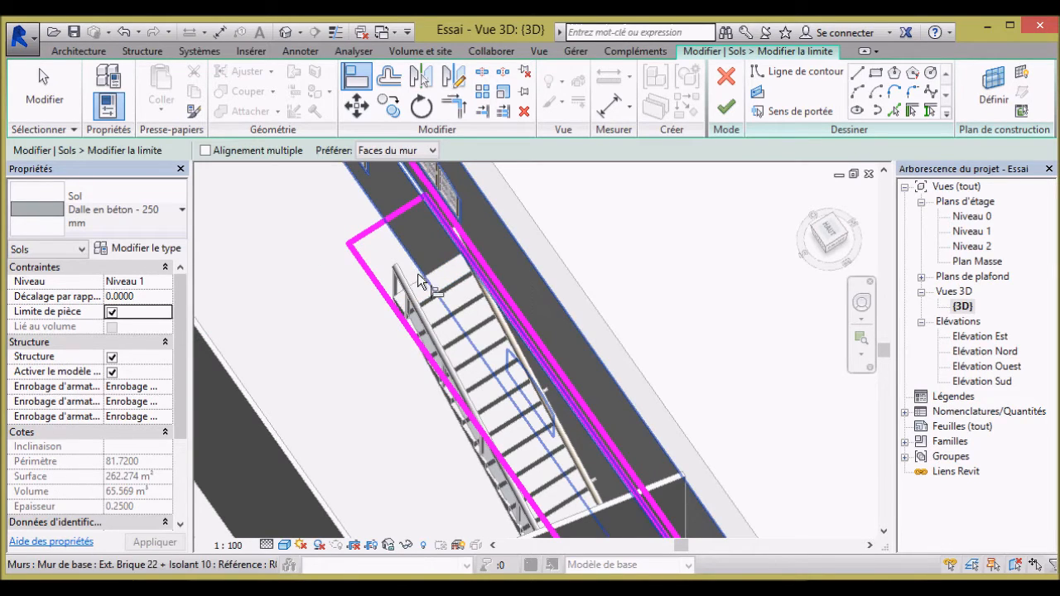
{"action": "key", "text": "Escape"}
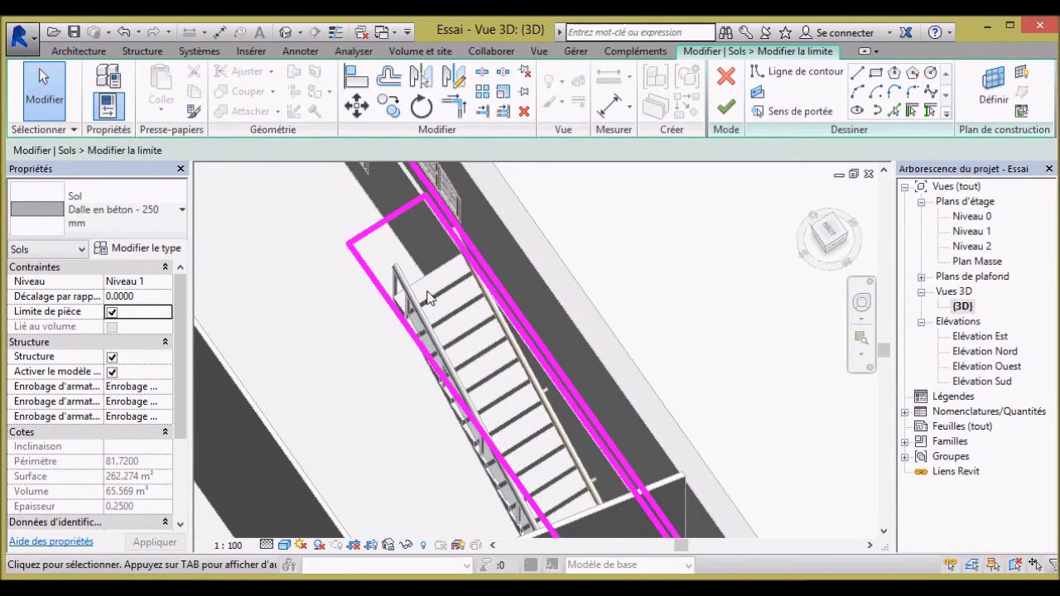
- Finish the slab's boundary edit and deselect the slab
{"action": "left_click", "coordinate": [726, 105]}
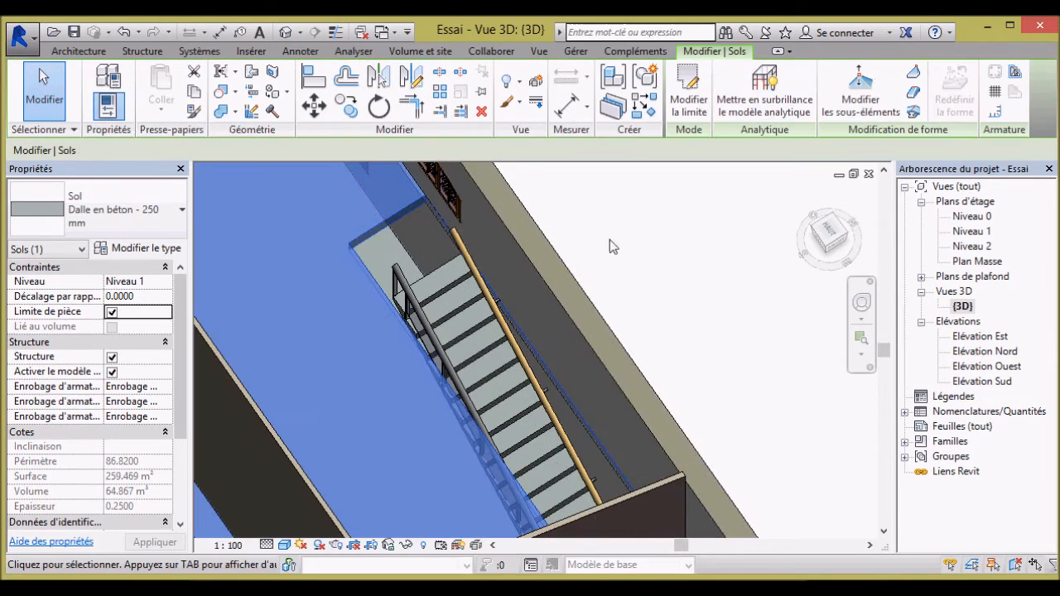
{"action": "key", "text": "Escape"}
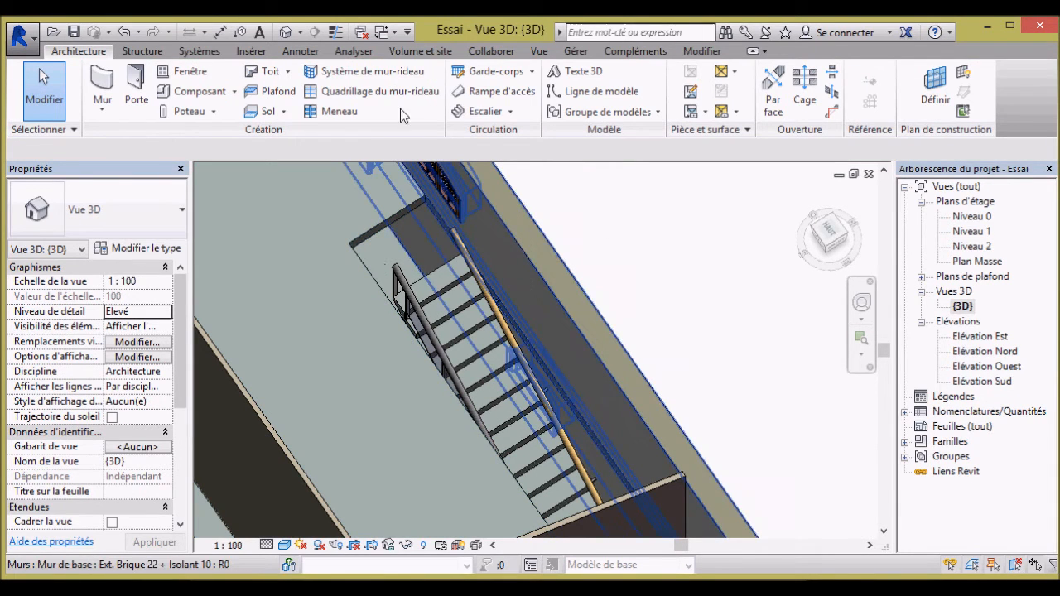
- Try to align the slab opening's end edge with the stair's upper edge, and undo the alignment
{"action": "left_click", "coordinate": [714, 51]}
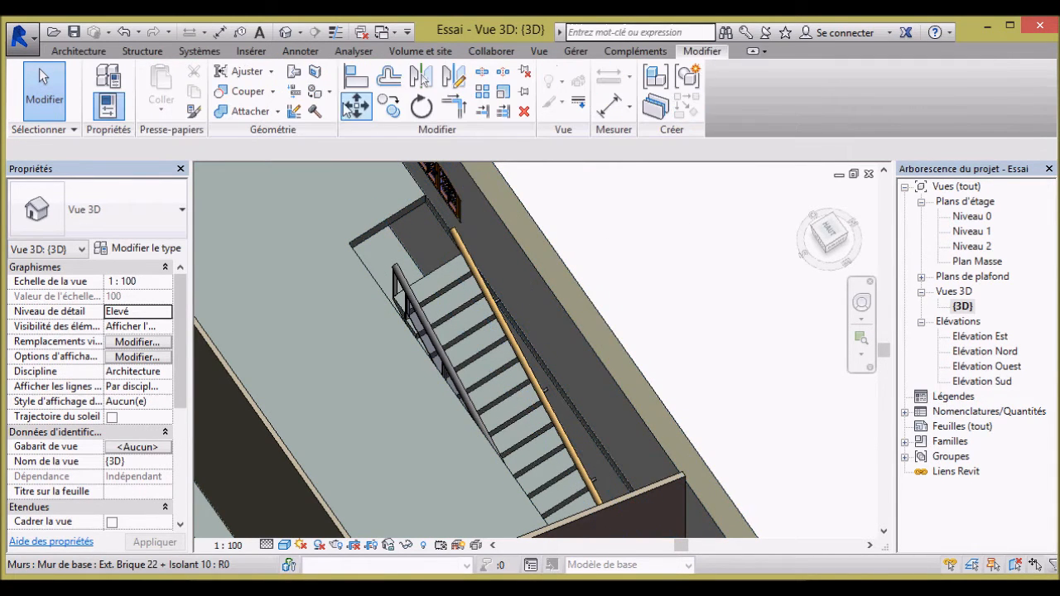
{"action": "left_click", "coordinate": [356, 76]}
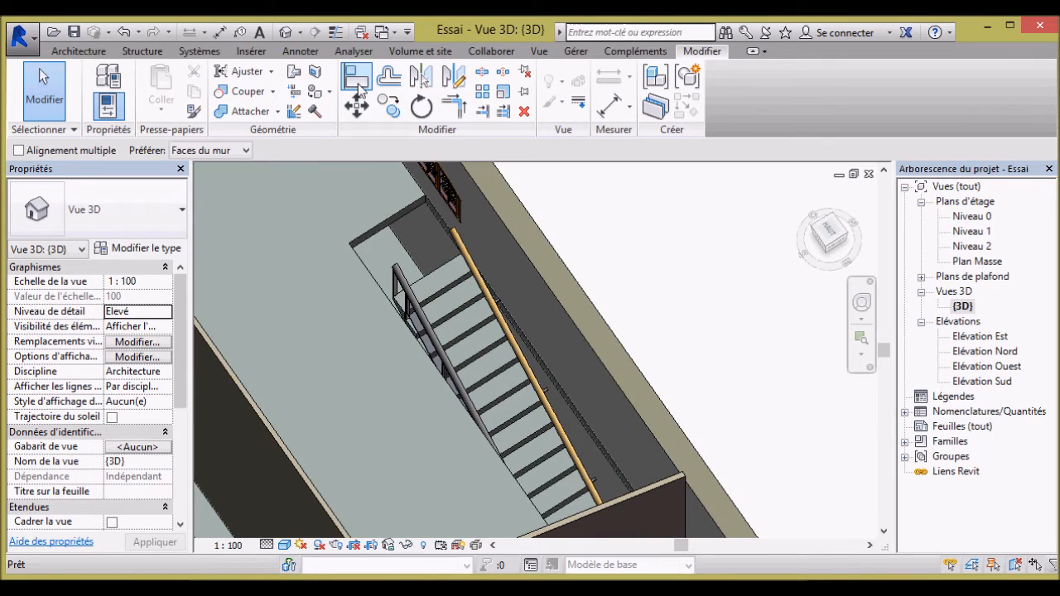
{"action": "left_click", "coordinate": [405, 212]}
{"action": "middle_click_drag", "start_coordinate": [314, 307], "coordinate": [556, 281], "text": "shift"}
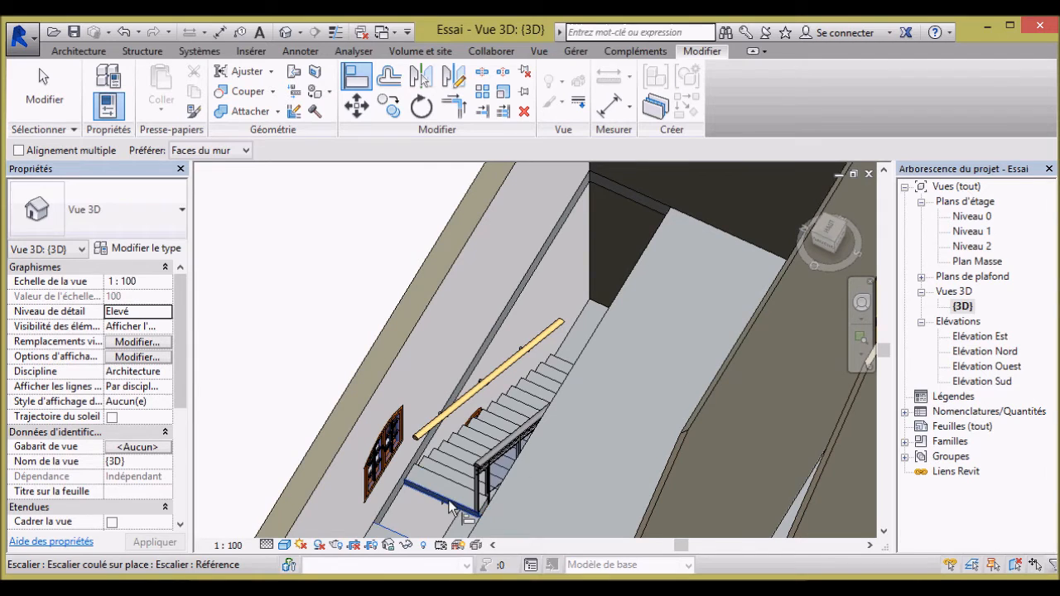
{"action": "left_click", "coordinate": [449, 503]}
{"action": "middle_click_drag", "start_coordinate": [631, 330], "coordinate": [590, 392], "text": "shift"}
{"action": "scroll", "coordinate": [599, 363], "scroll_direction": "down", "scroll_amount": 3}
{"action": "scroll", "coordinate": [507, 488], "scroll_direction": "up", "scroll_amount": 1}
{"action": "middle_click_drag", "start_coordinate": [508, 486], "coordinate": [562, 447], "text": "shift"}
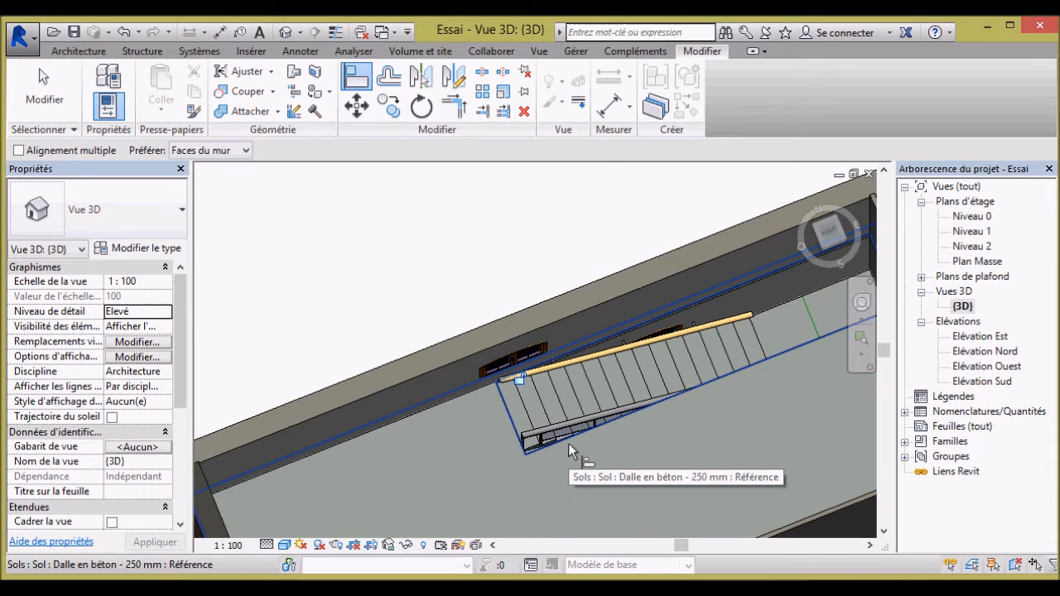
{"action": "key", "text": "ctrl+z"}
- Align the slab opening's end edge with the stair's upper edge and lock the alignment
{"action": "scroll", "coordinate": [510, 356], "scroll_direction": "down", "scroll_amount": 3}
{"action": "scroll", "coordinate": [474, 483], "scroll_direction": "up", "scroll_amount": 1}
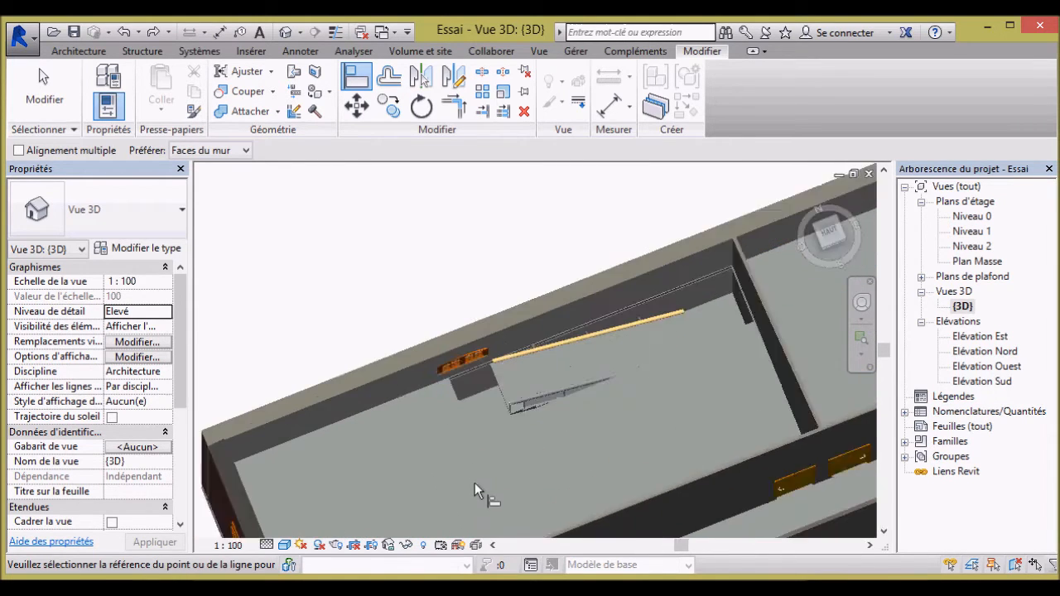
{"action": "scroll", "coordinate": [474, 483], "scroll_direction": "up", "scroll_amount": 2}
{"action": "middle_click_drag", "start_coordinate": [471, 386], "coordinate": [525, 310], "text": "shift"}
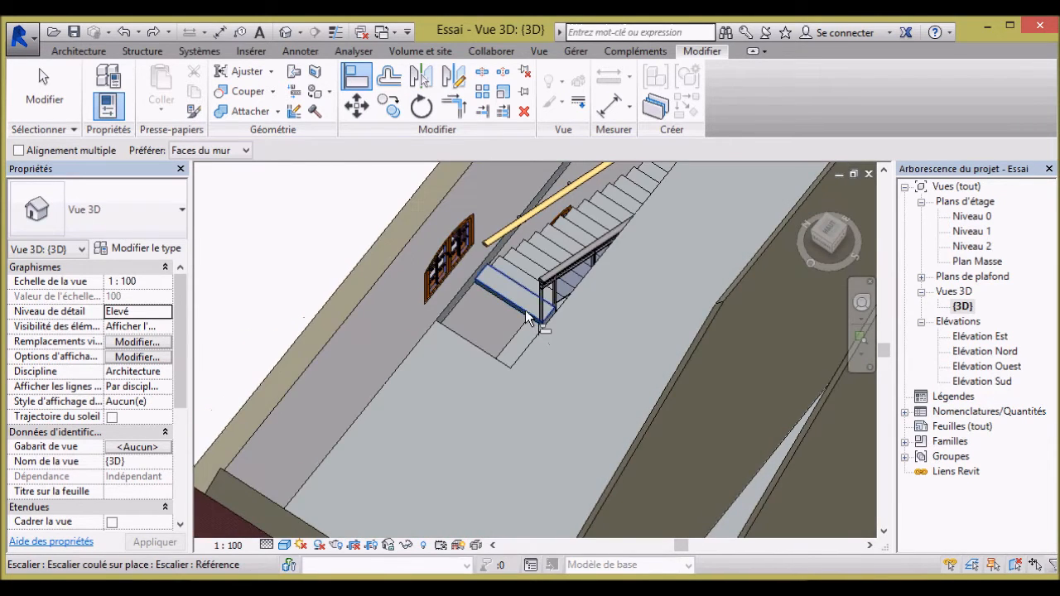
{"action": "middle_click_drag", "start_coordinate": [627, 301], "coordinate": [422, 426], "text": "shift"}
{"action": "left_click", "coordinate": [375, 336]}
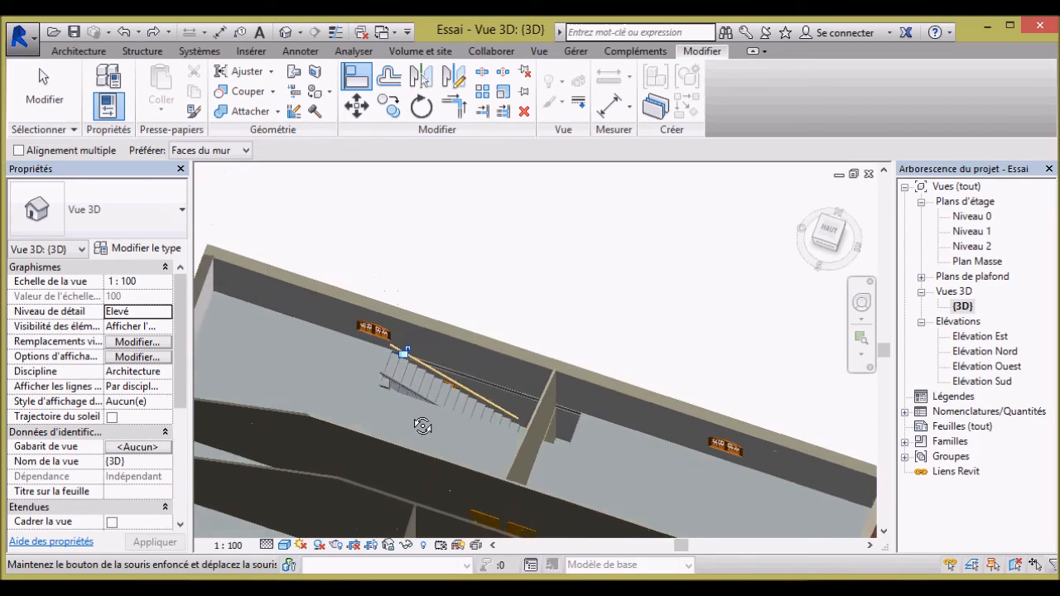
{"action": "scroll", "coordinate": [389, 402], "scroll_direction": "up", "scroll_amount": 3}
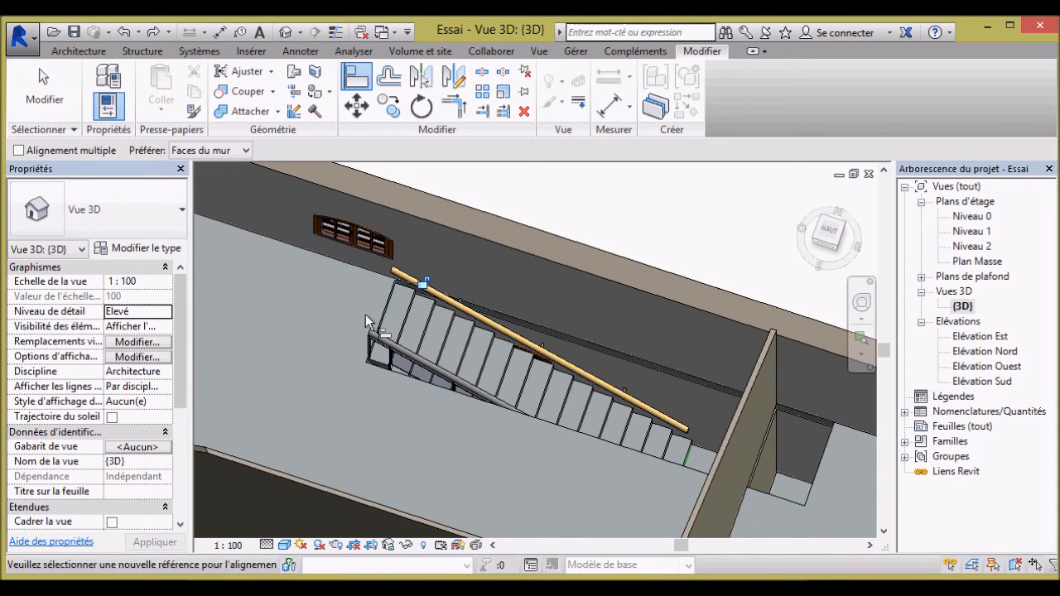
{"action": "left_click", "coordinate": [422, 283]}
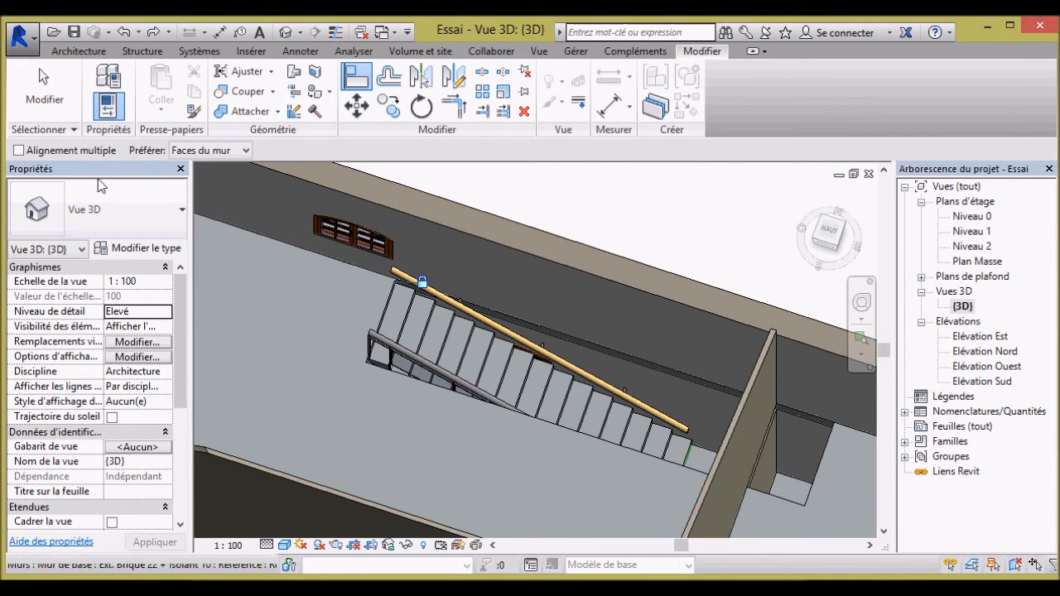
{"action": "left_click", "coordinate": [44, 87]}
- Examine the fit between the stair's upper end and the slab opening from several angles
{"action": "middle_click_drag", "start_coordinate": [405, 364], "coordinate": [607, 416], "text": "shift"}
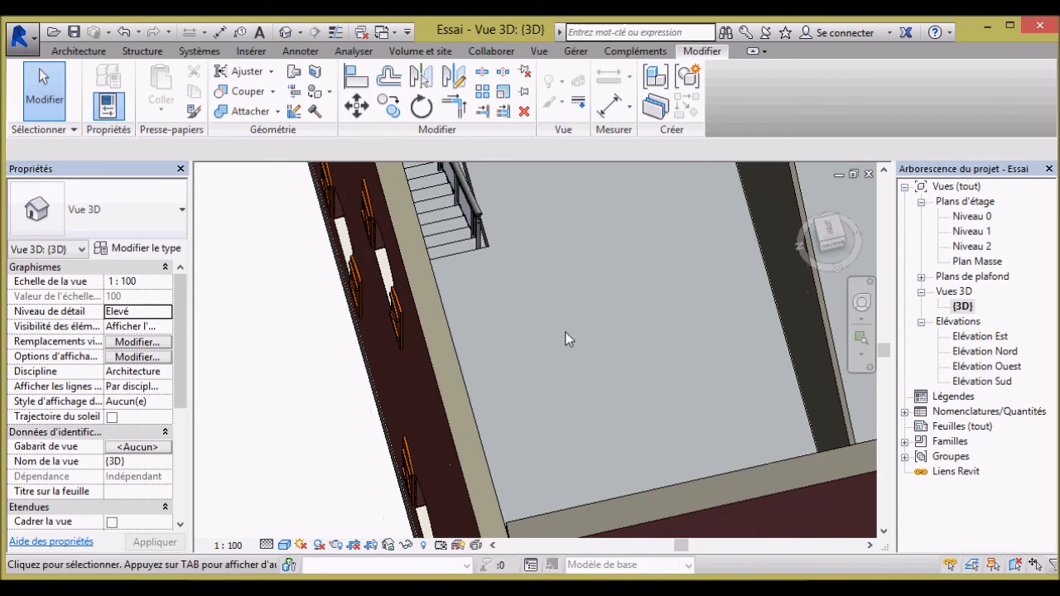
{"action": "scroll", "coordinate": [578, 282], "scroll_direction": "down", "scroll_amount": 3}
{"action": "middle_click_drag", "start_coordinate": [595, 254], "coordinate": [525, 274]}
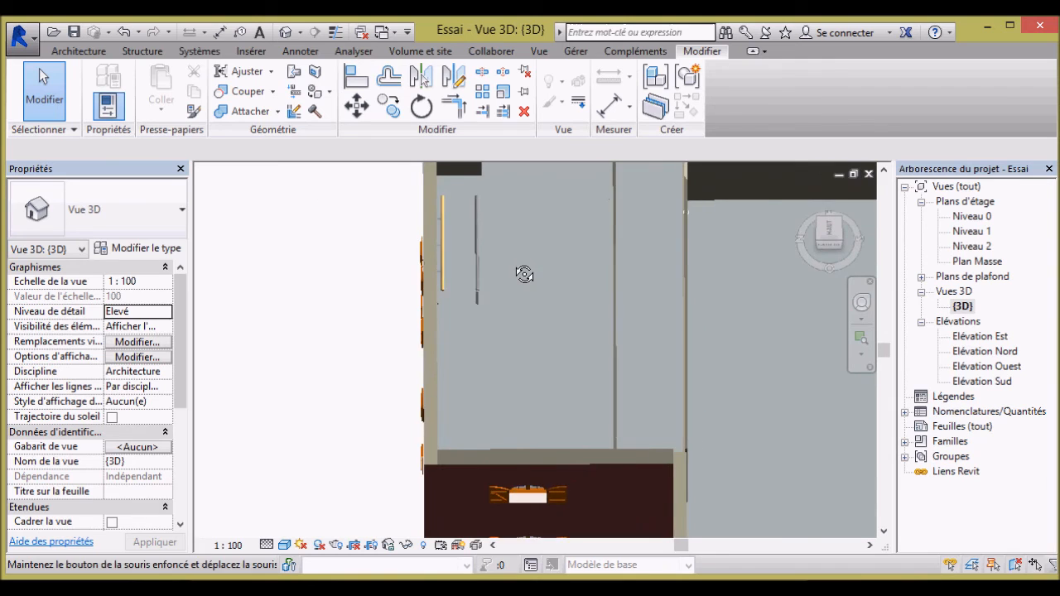
{"action": "scroll", "coordinate": [473, 190], "scroll_direction": "up", "scroll_amount": 5}
{"action": "middle_click_drag", "start_coordinate": [522, 393], "coordinate": [510, 346], "text": "shift"}
{"action": "scroll", "coordinate": [509, 346], "scroll_direction": "down", "scroll_amount": 2}
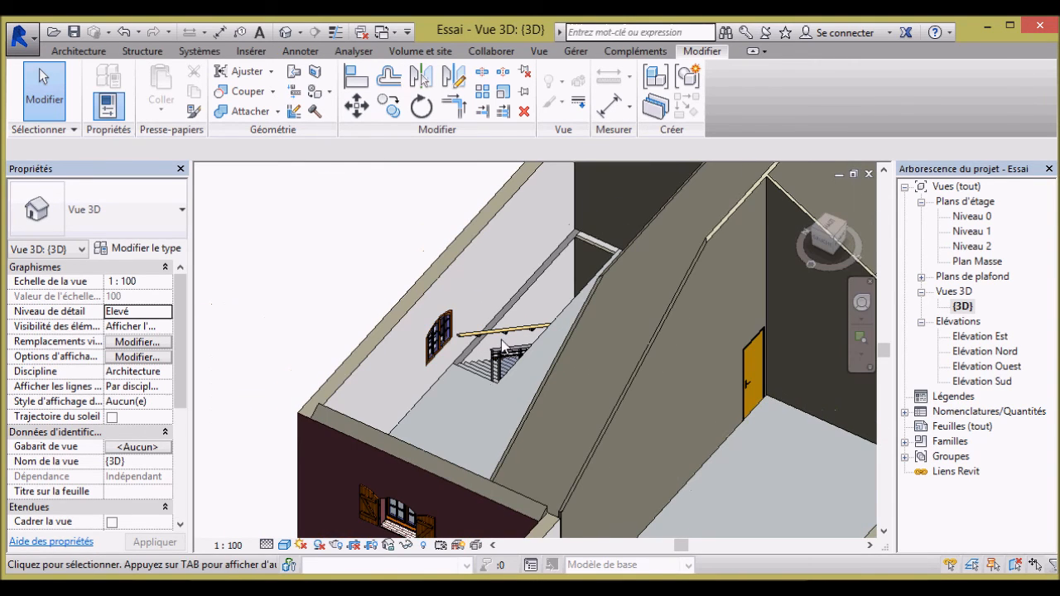